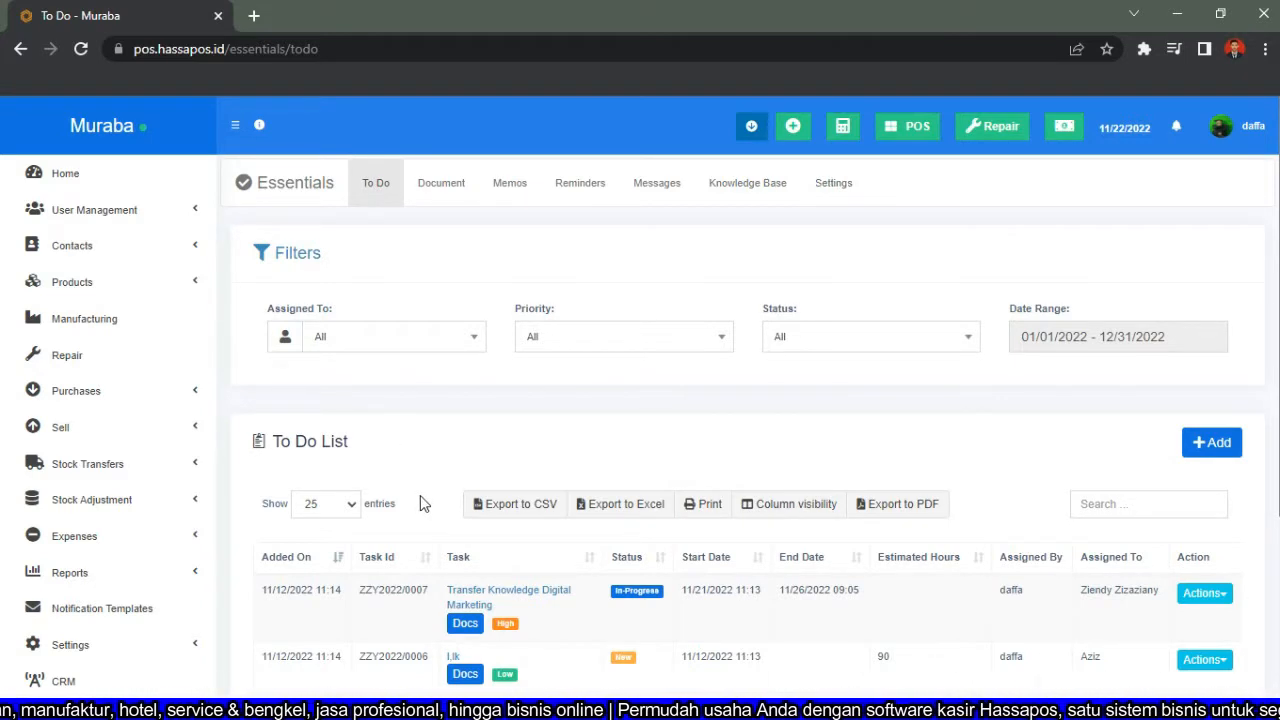
# Start a new to-do with the task "Transfer Knowledge Digital Marketing" and assign it to a staff member.
pyautogui.scroll(-3, 420, 503)
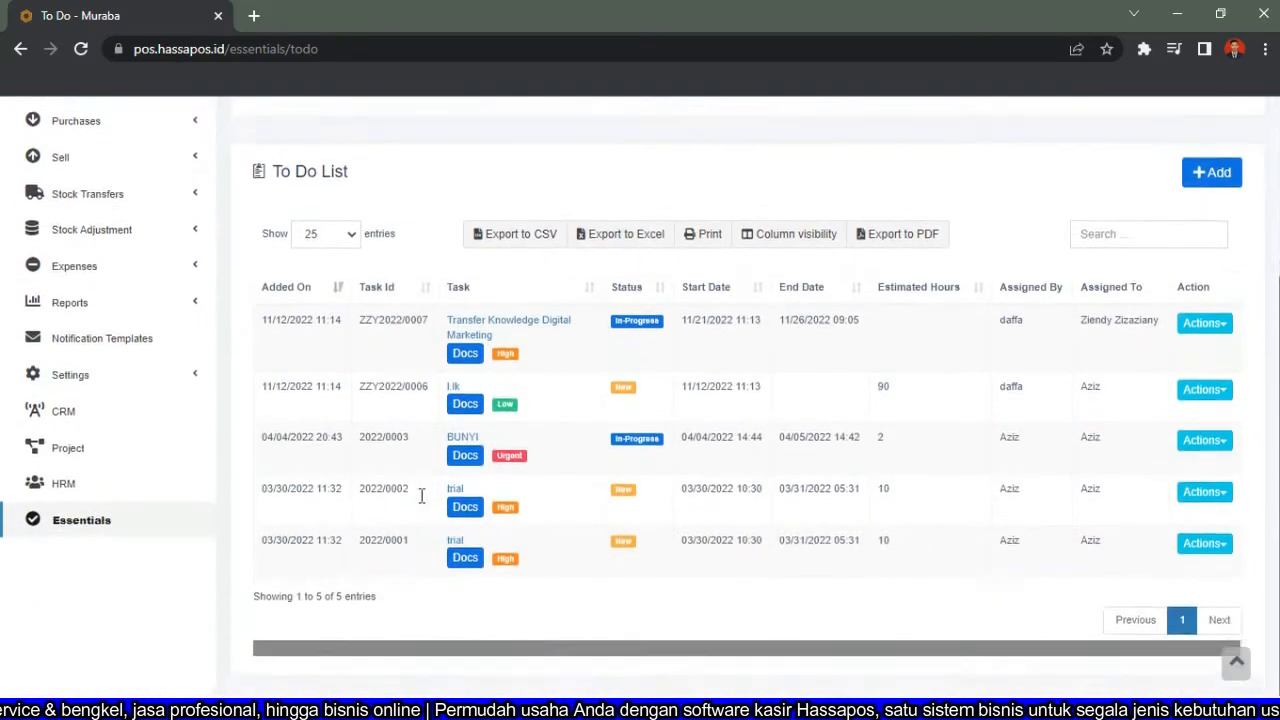
pyautogui.scroll(1, 421, 496)
pyautogui.scroll(2, 421, 496)
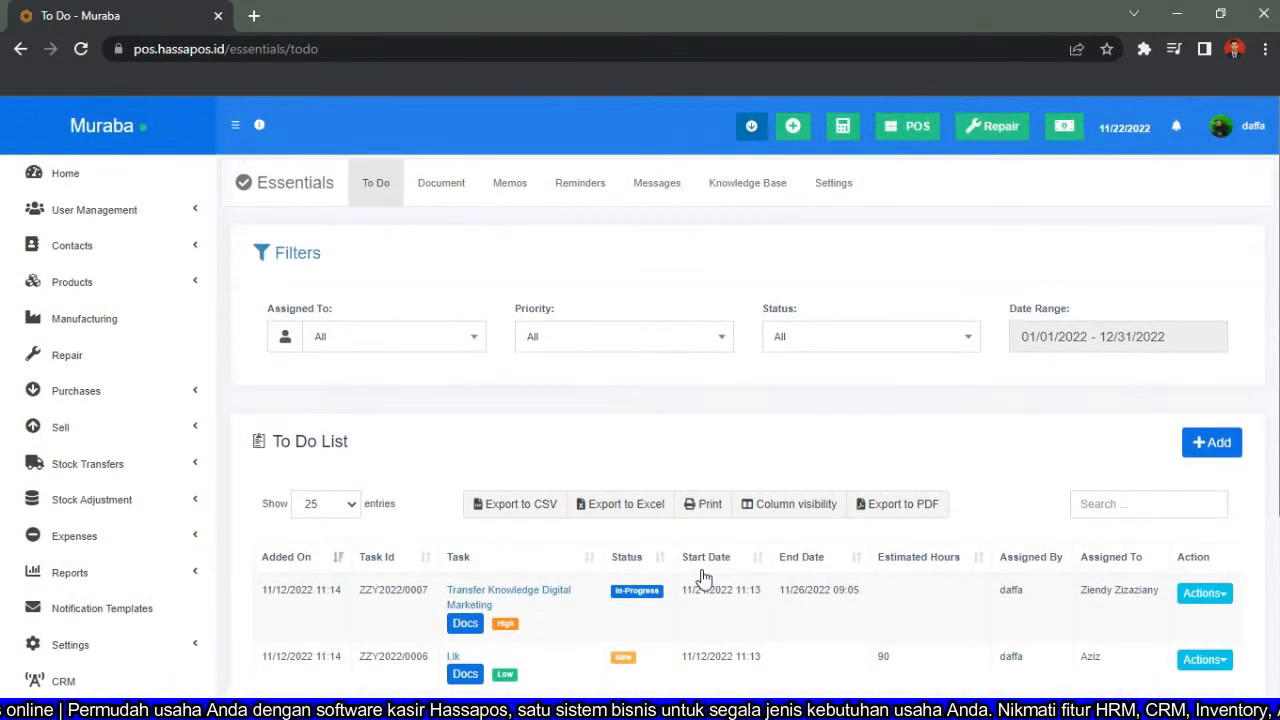
pyautogui.click(1212, 443)
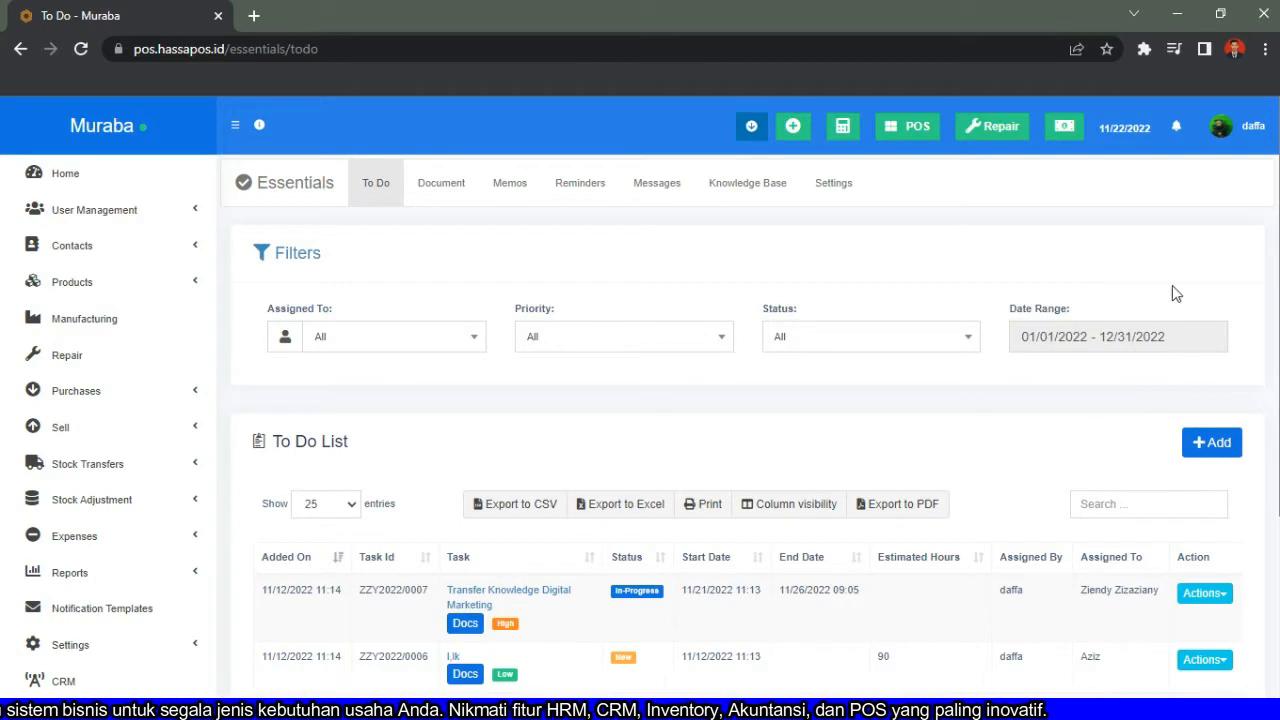
pyautogui.click(1210, 447)
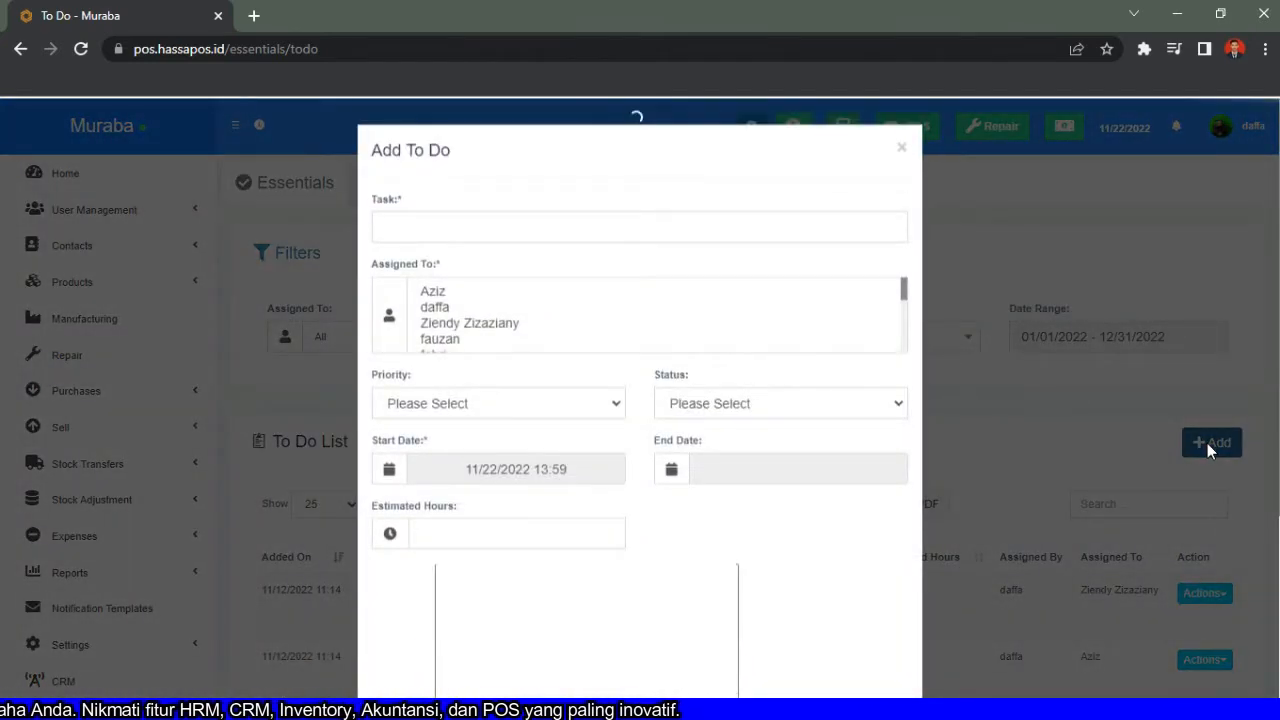
pyautogui.click(720, 223)
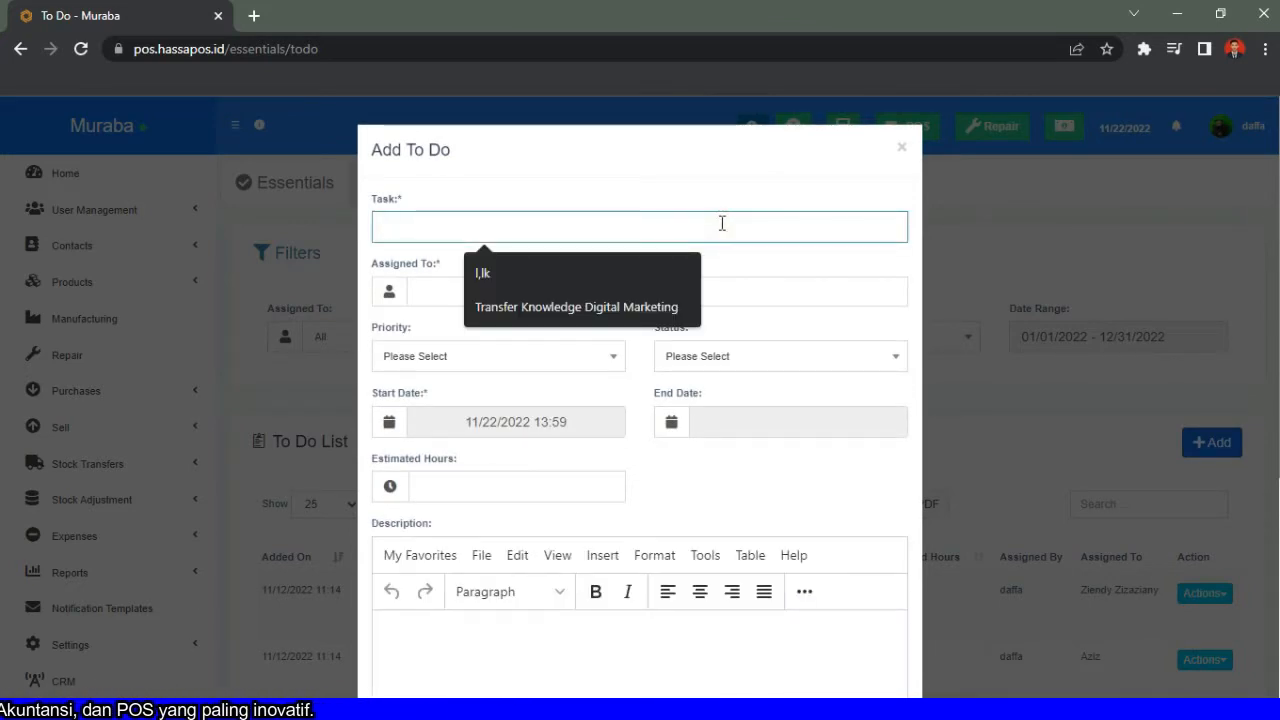
pyautogui.click(664, 310)
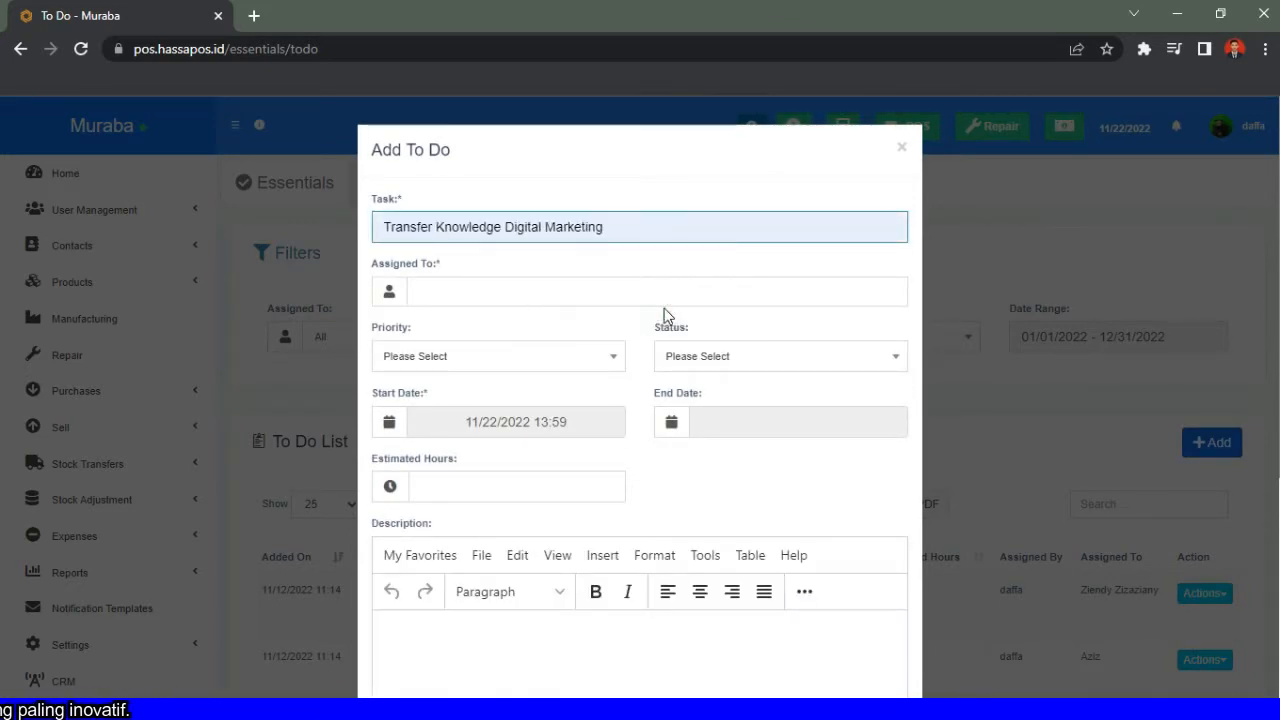
pyautogui.click(491, 291)
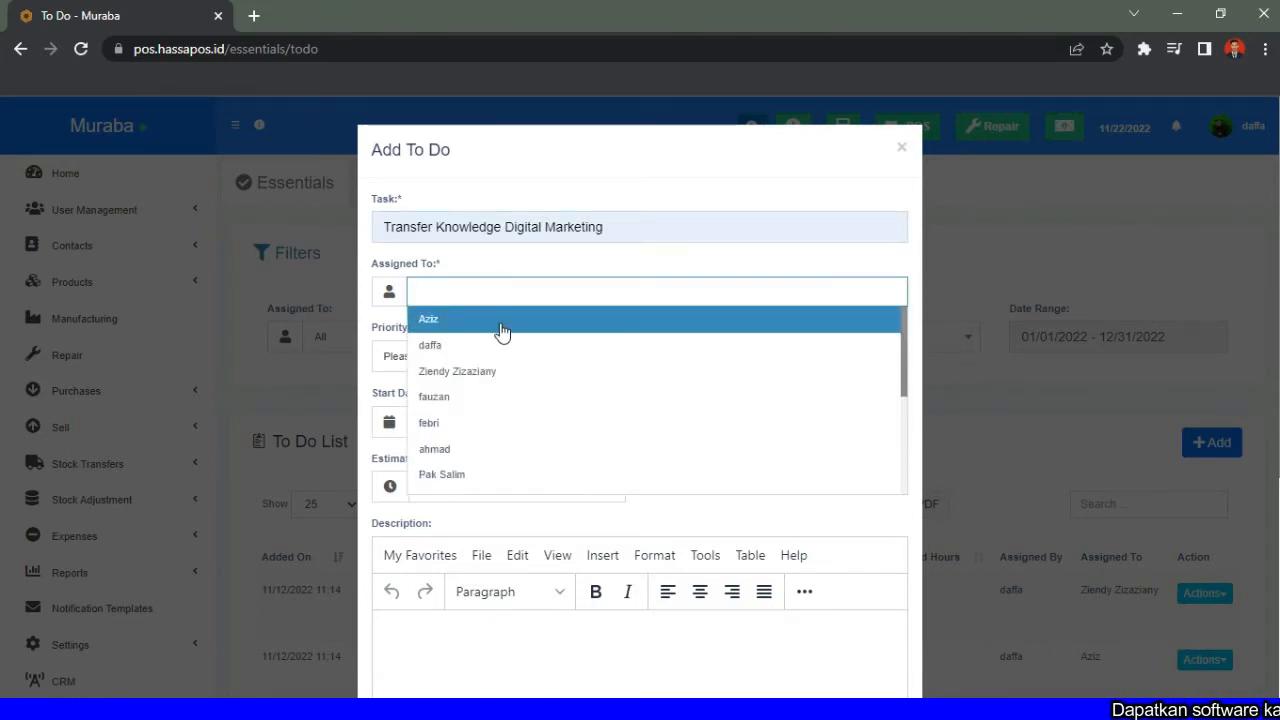
pyautogui.click(498, 372)
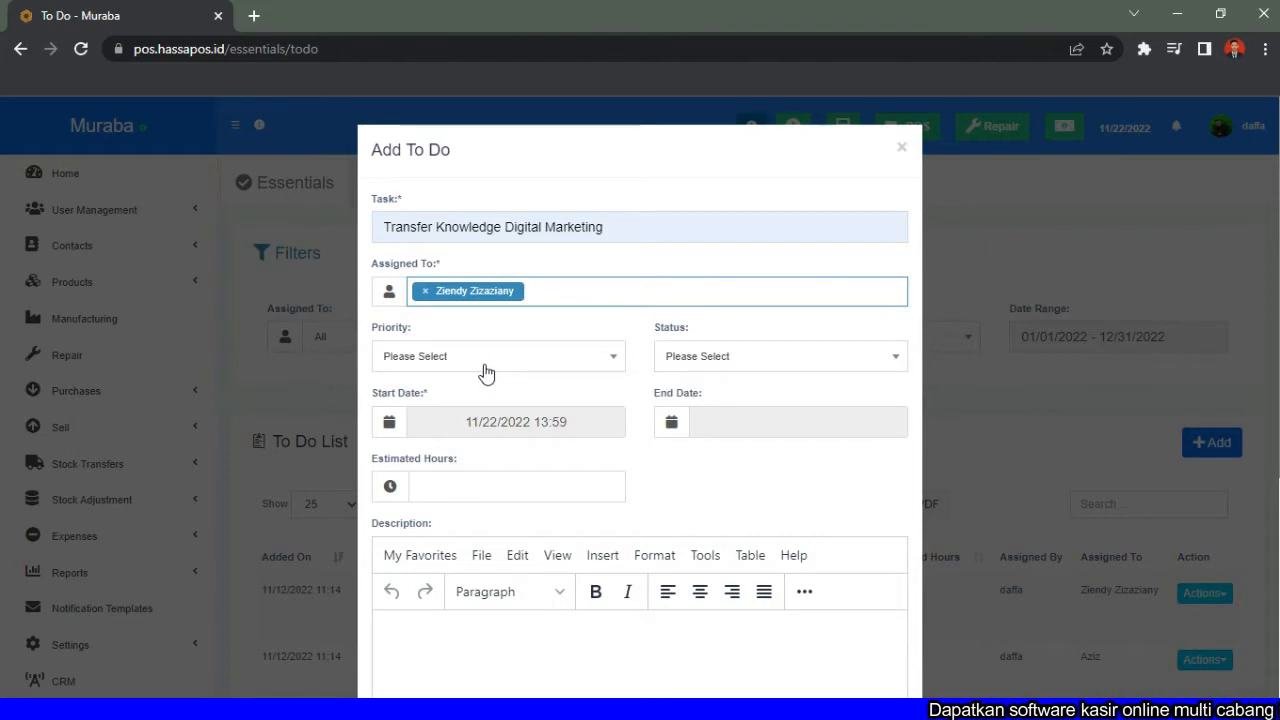
# Set the new to-do's priority to High and its status to In-Progress.
pyautogui.click(486, 372)
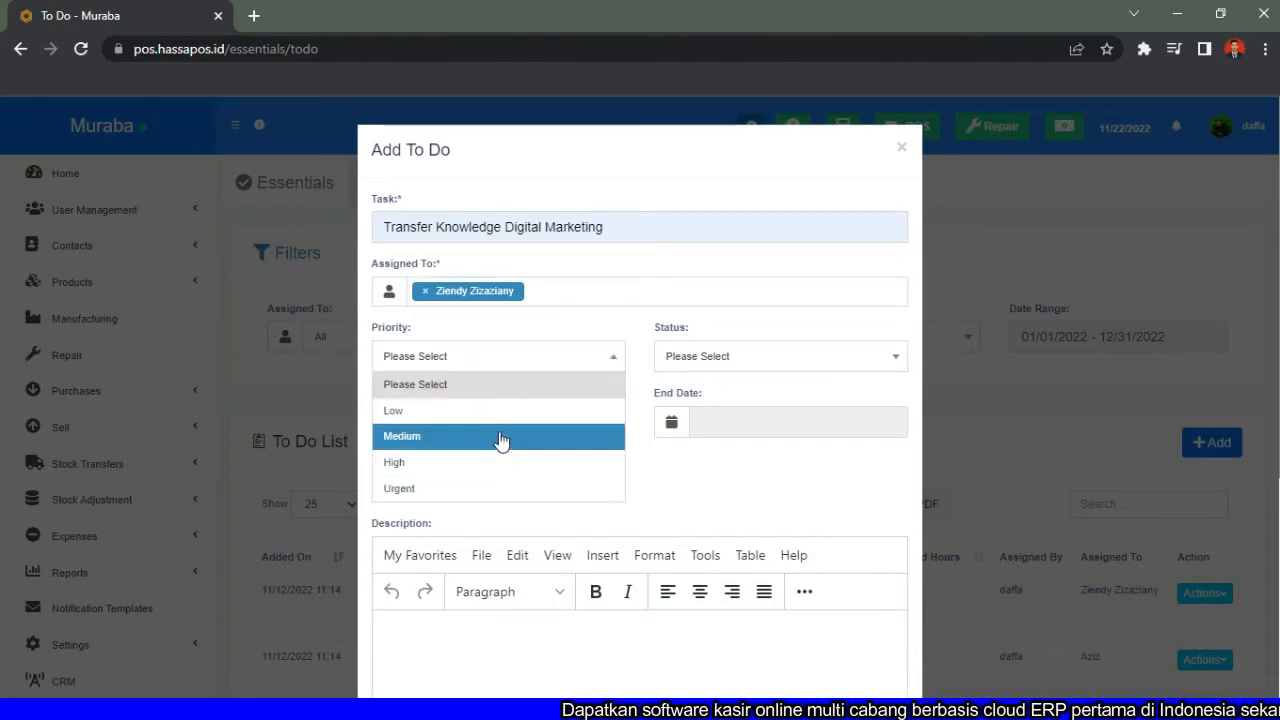
pyautogui.click(551, 458)
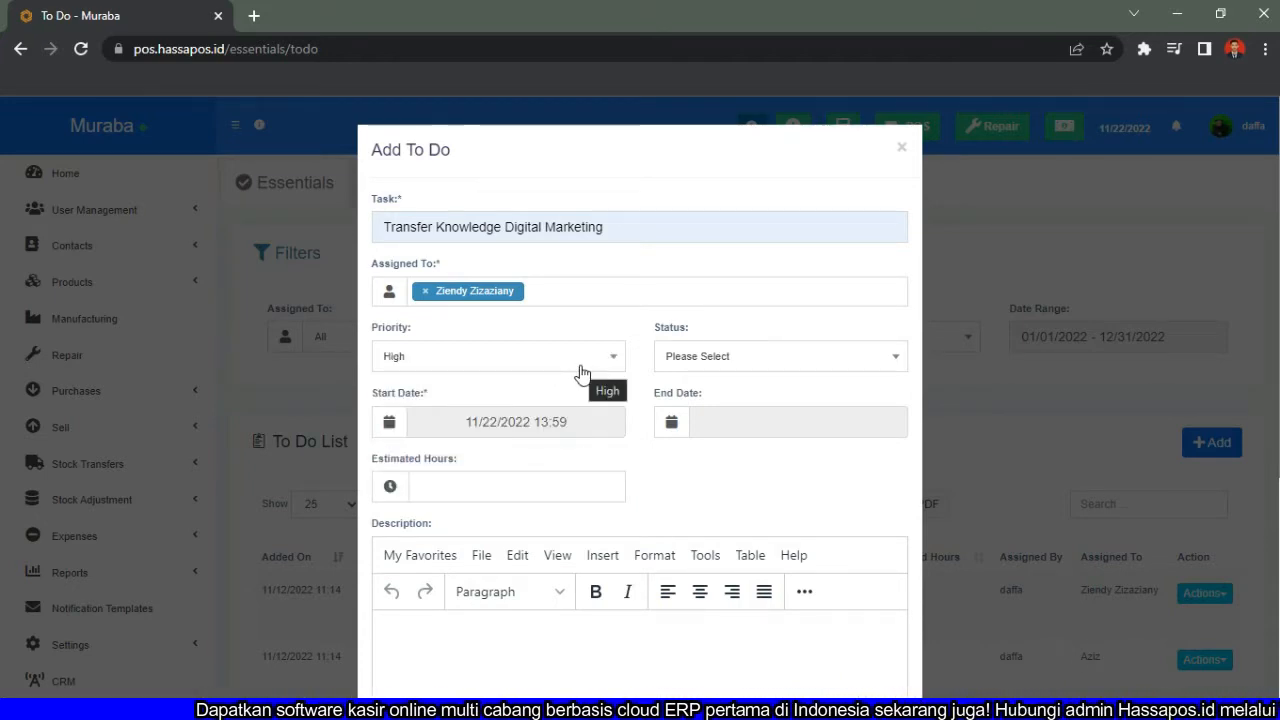
pyautogui.click(809, 367)
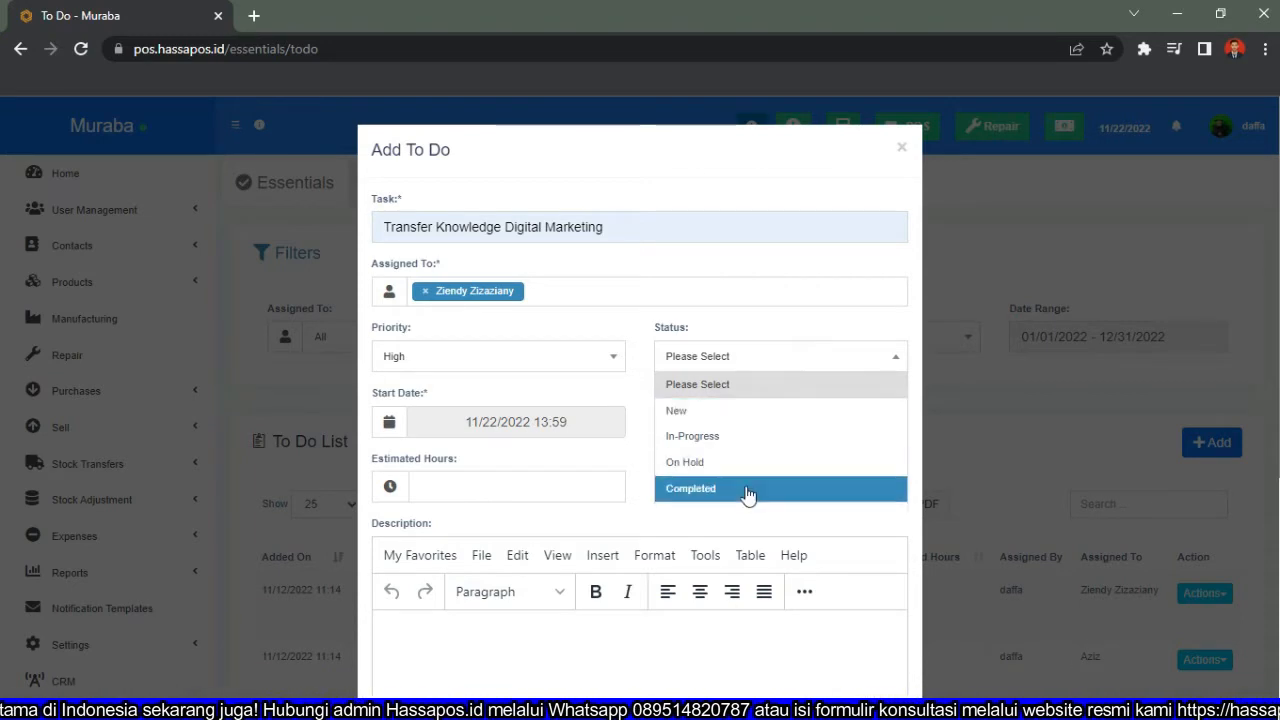
pyautogui.click(706, 437)
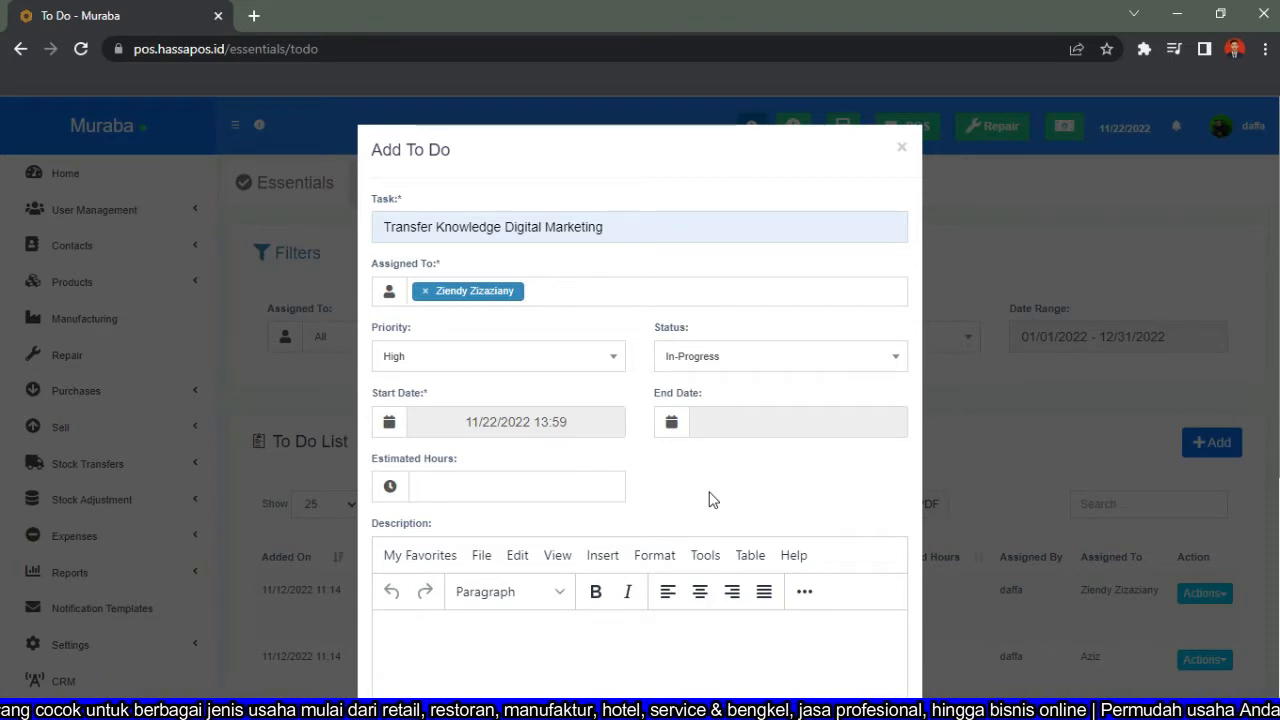
# Look over the to-do's estimated hours, description and document upload fields, and close the form without saving.
pyautogui.click(508, 488)
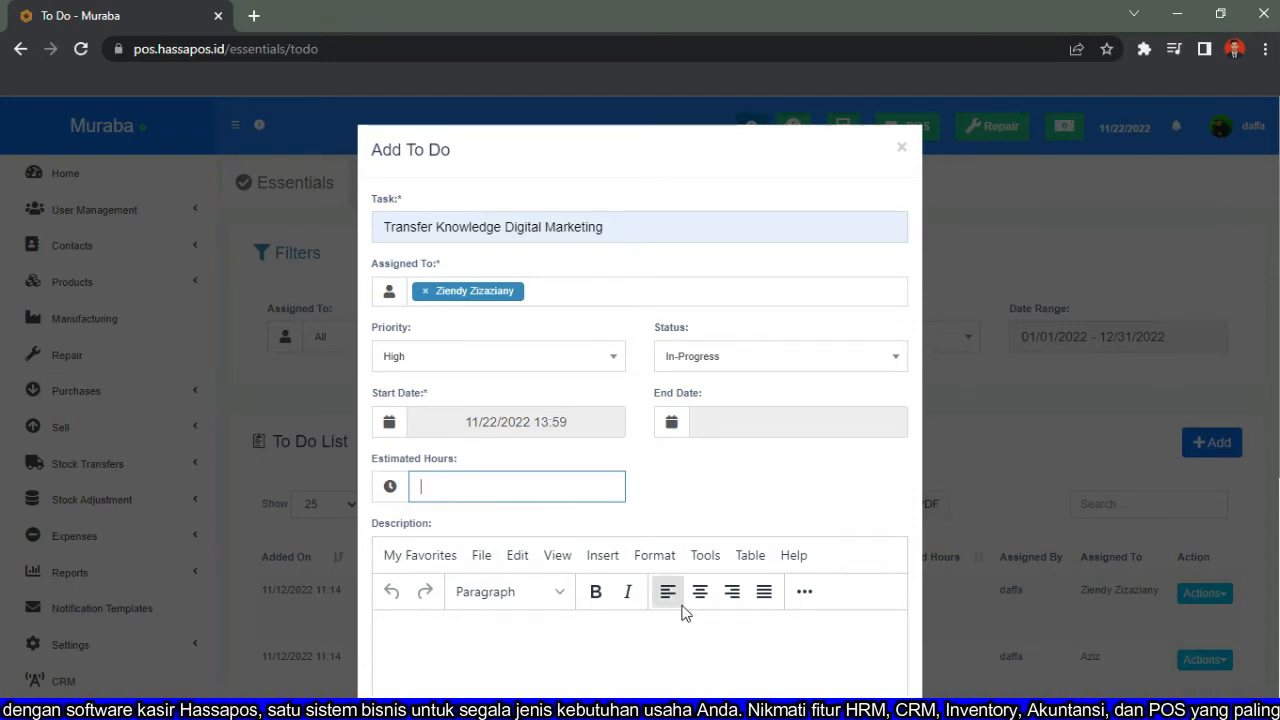
pyautogui.scroll(-4, 540, 460)
pyautogui.click(531, 281)
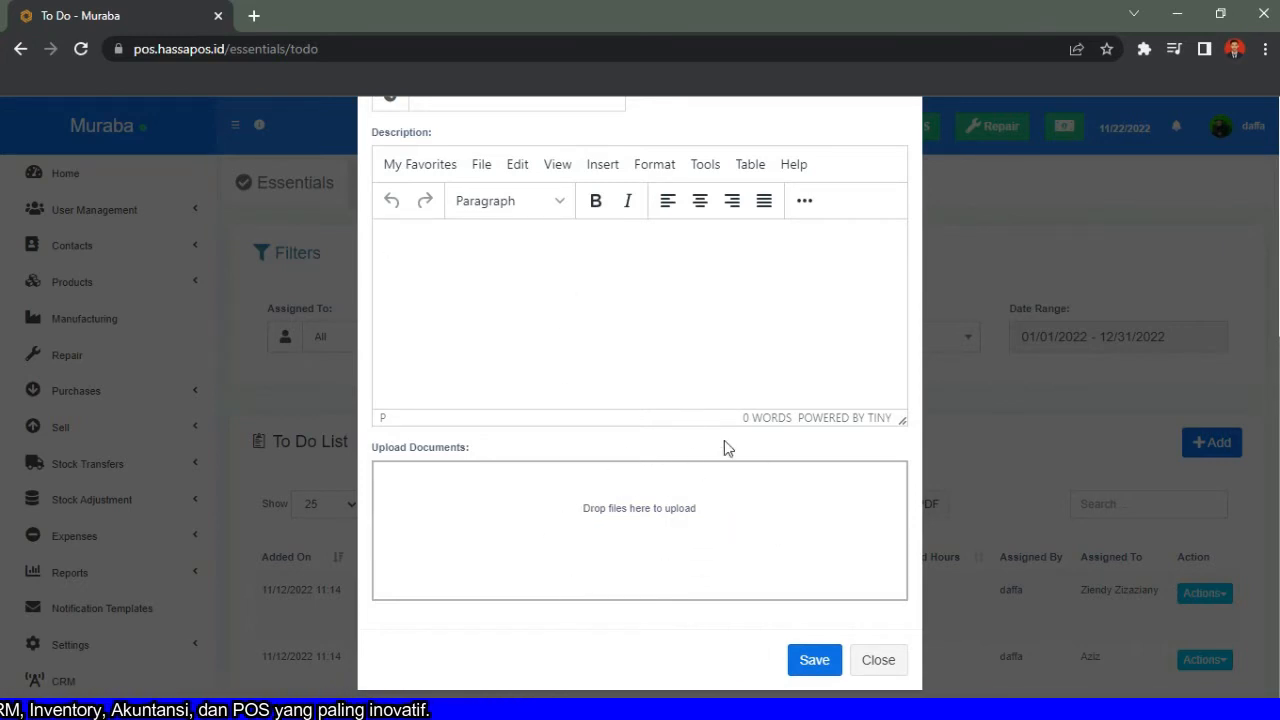
pyautogui.click(634, 513)
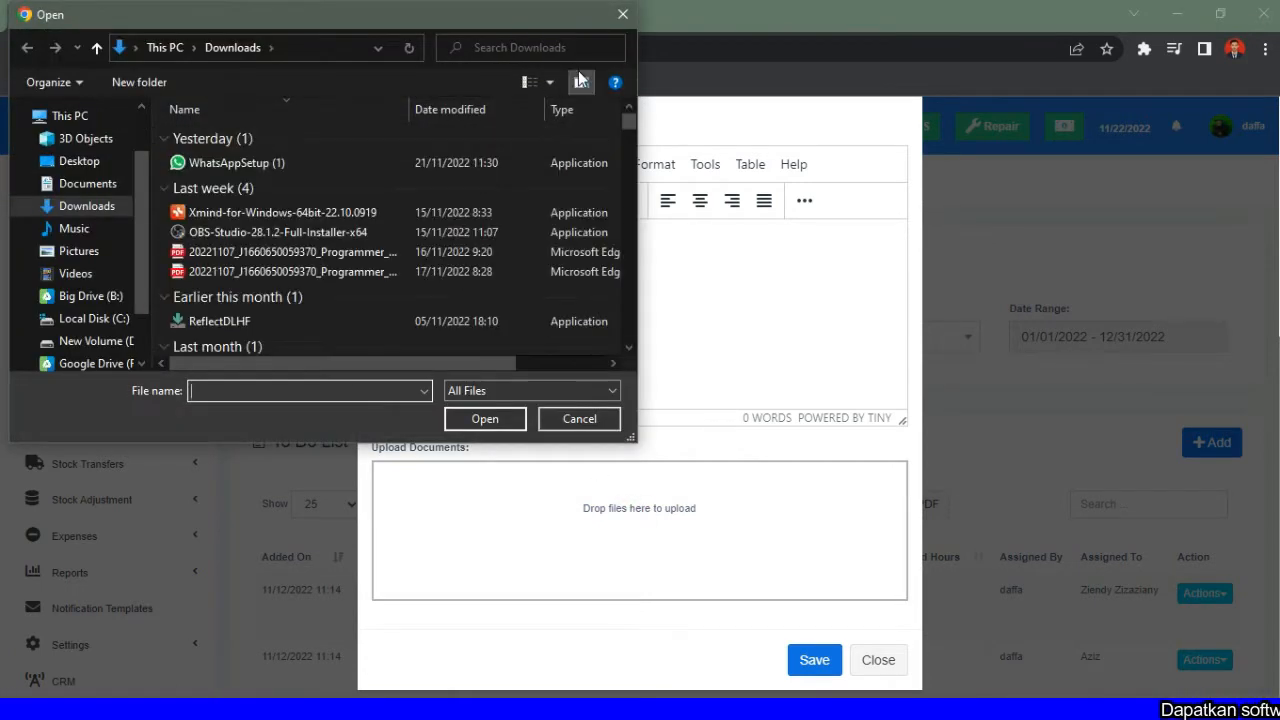
pyautogui.click(623, 16)
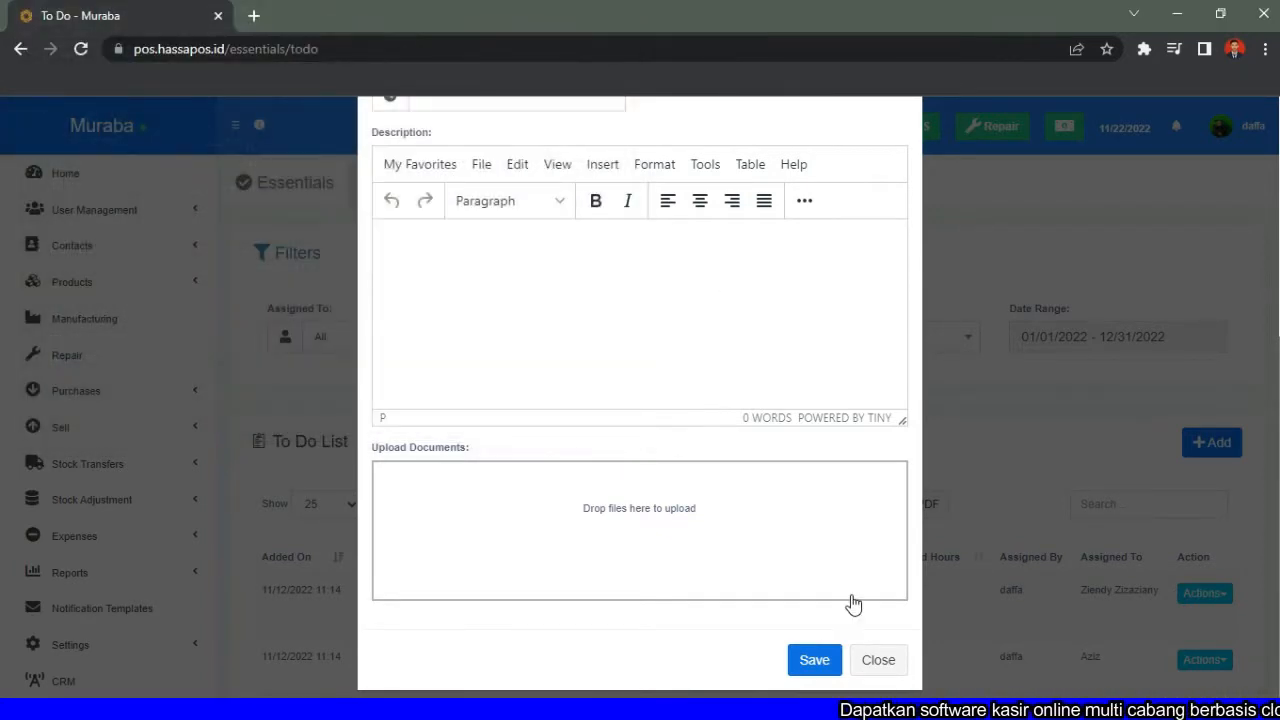
pyautogui.click(880, 664)
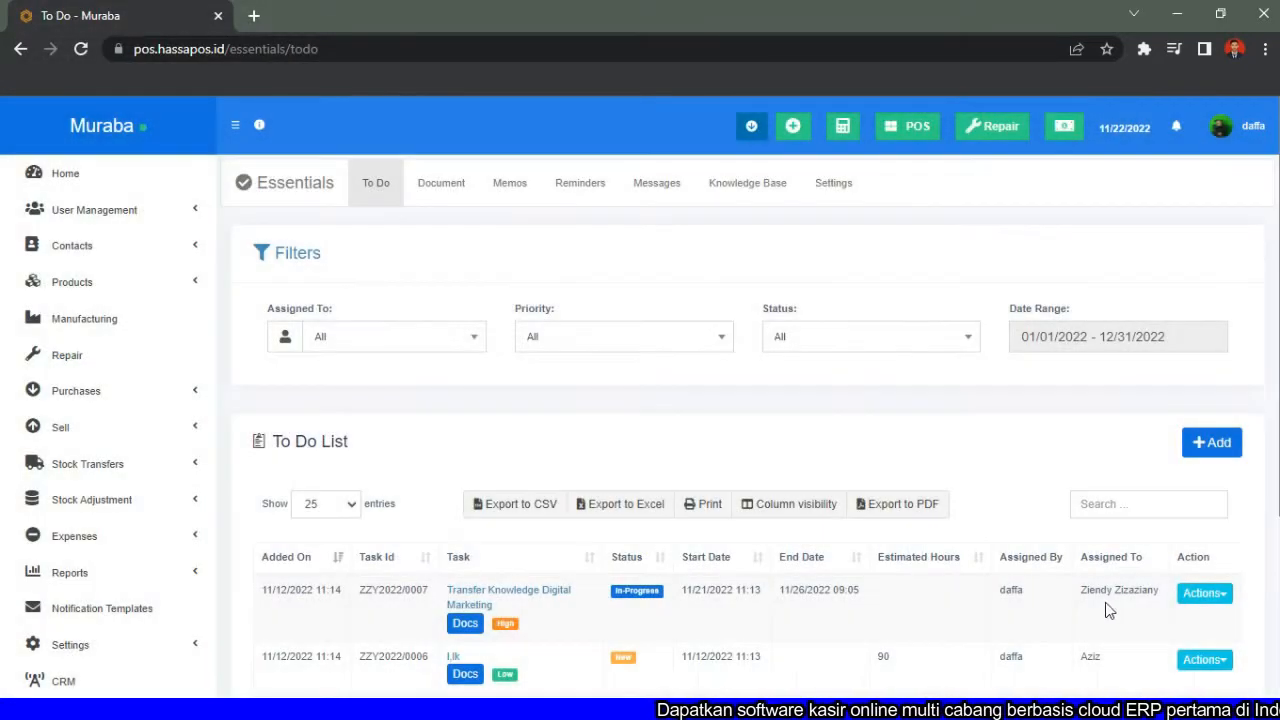
# View the details of the existing "Transfer Knowledge Digital Marketing" task, including its documents and activities.
pyautogui.click(1210, 594)
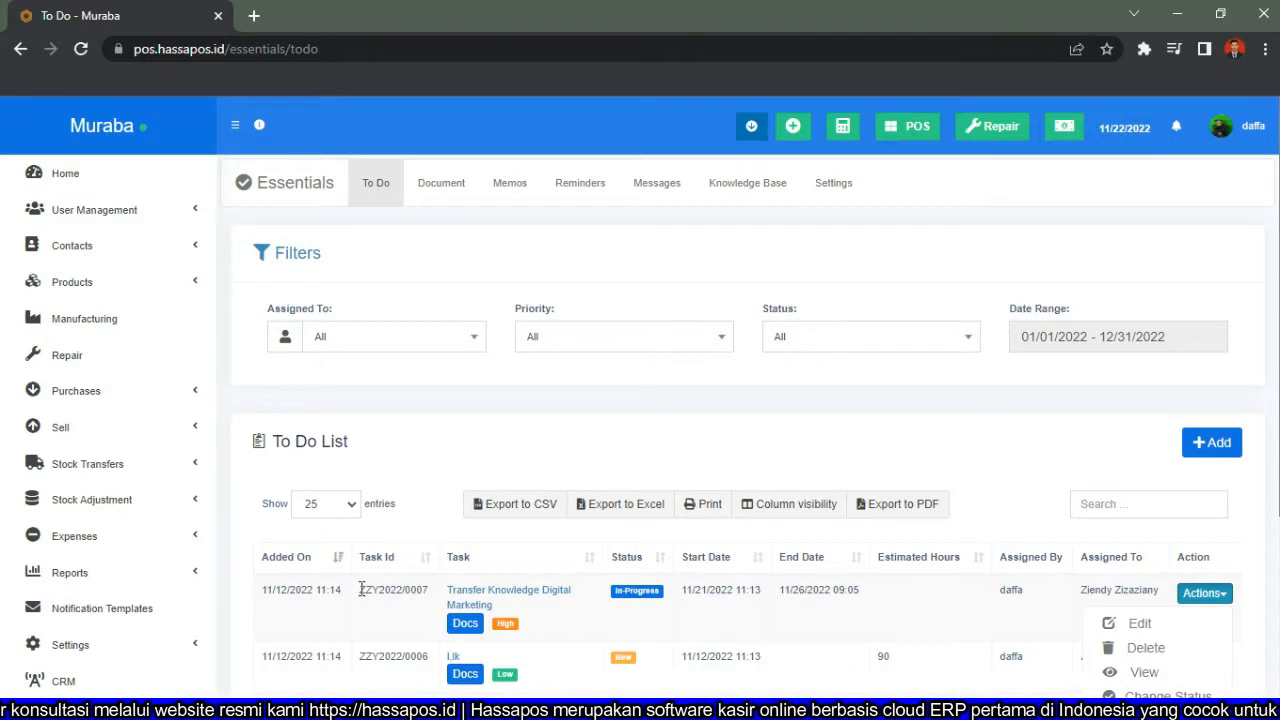
pyautogui.click(416, 590)
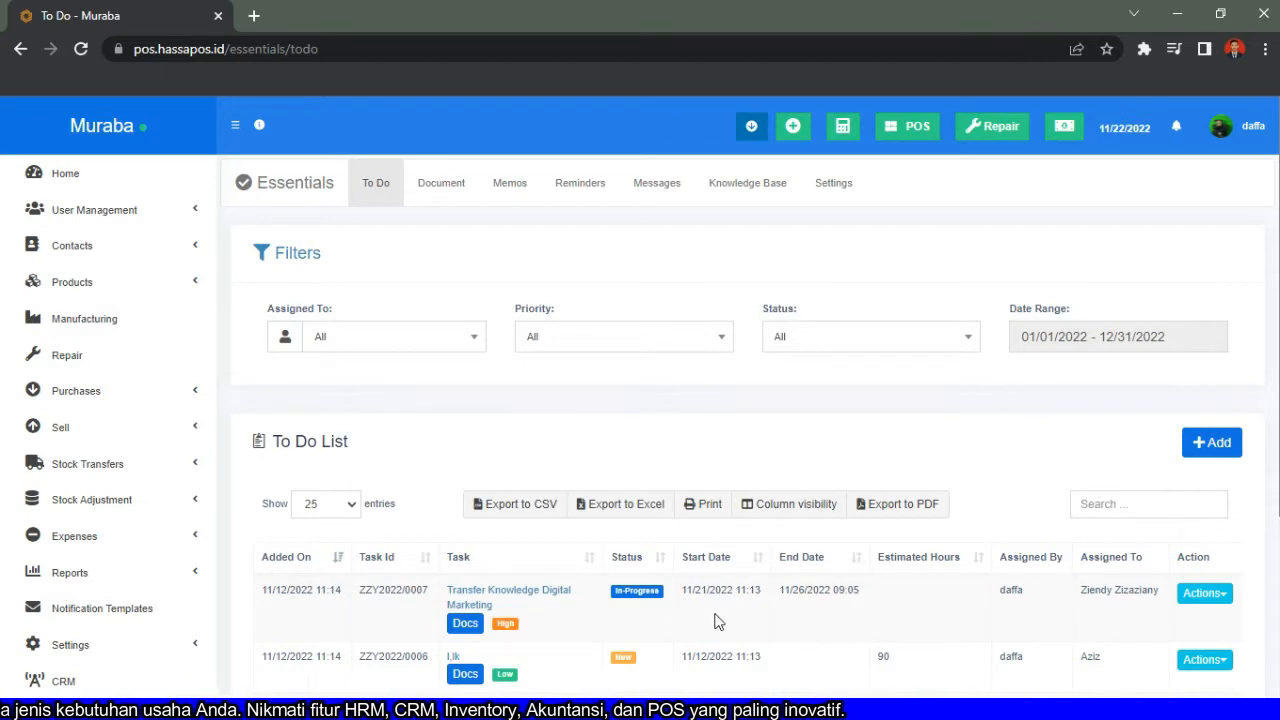
pyautogui.click(1208, 597)
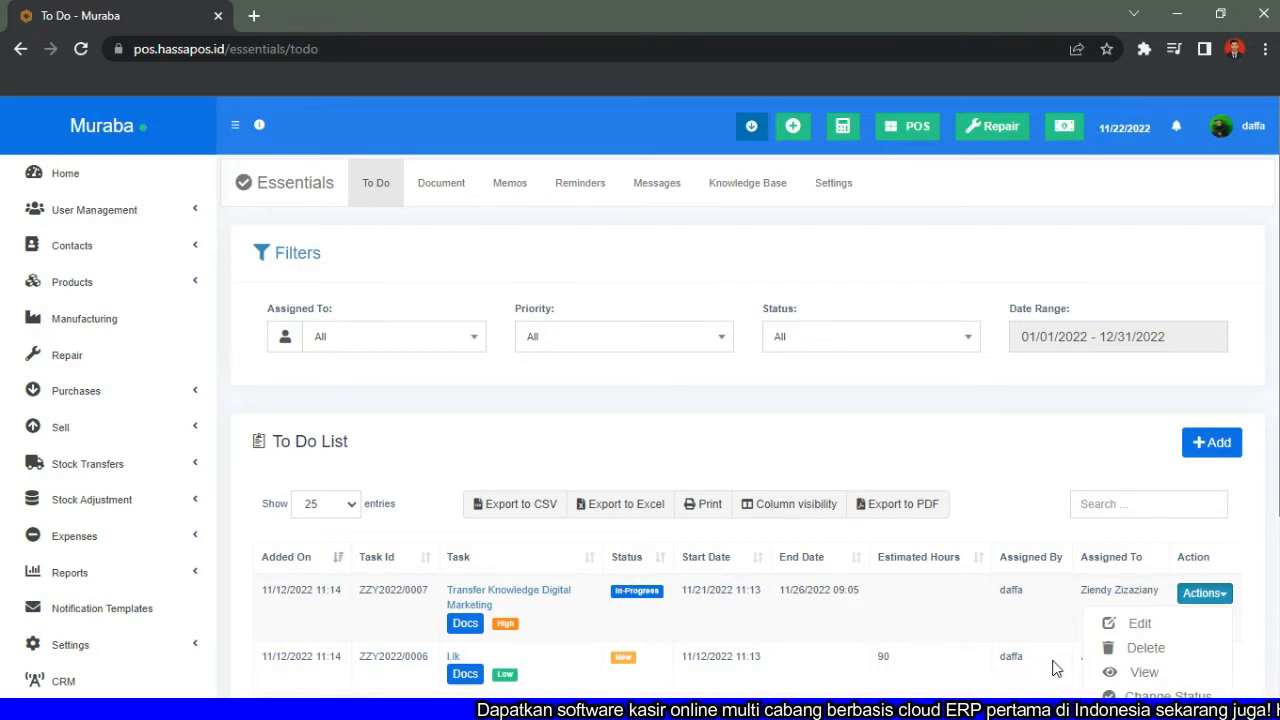
pyautogui.click(1143, 672)
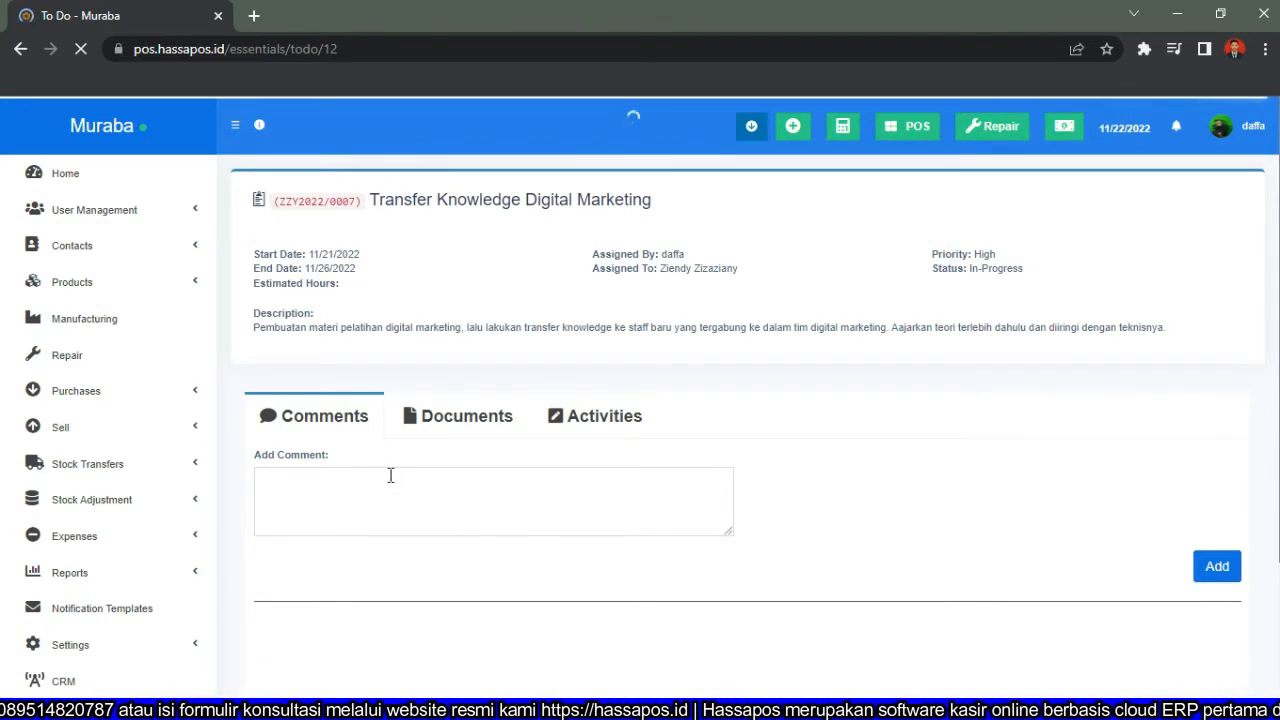
pyautogui.click(460, 428)
pyautogui.click(574, 426)
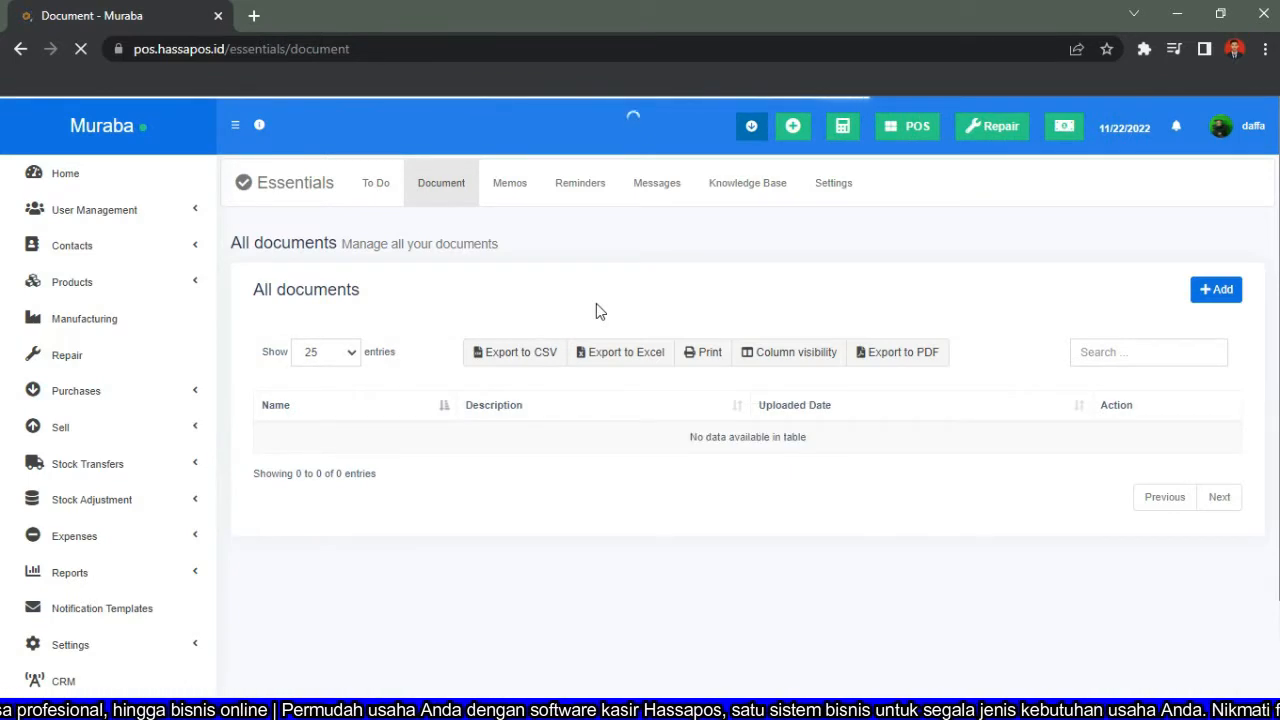
# Add the PDF "SOP MINI MARKET TOKO RETAIL MODERN" to the Essentials documents without a description and submit it.
pyautogui.click(1214, 289)
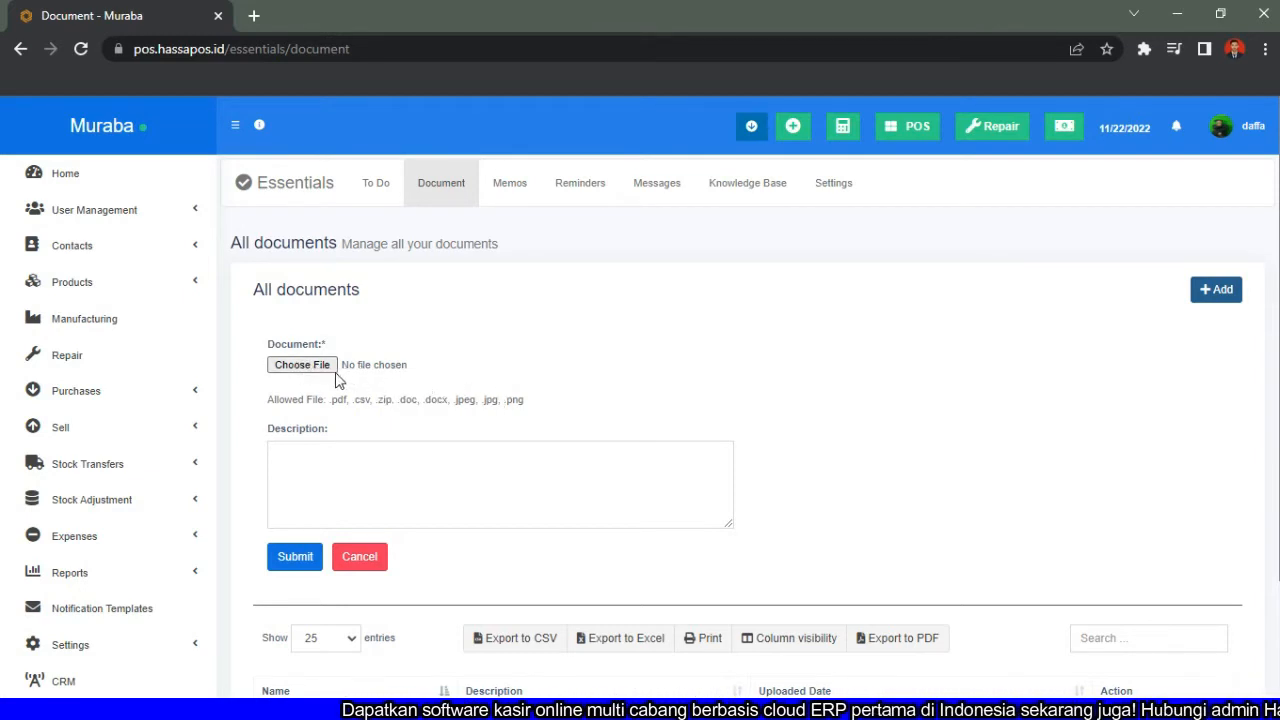
pyautogui.click(294, 363)
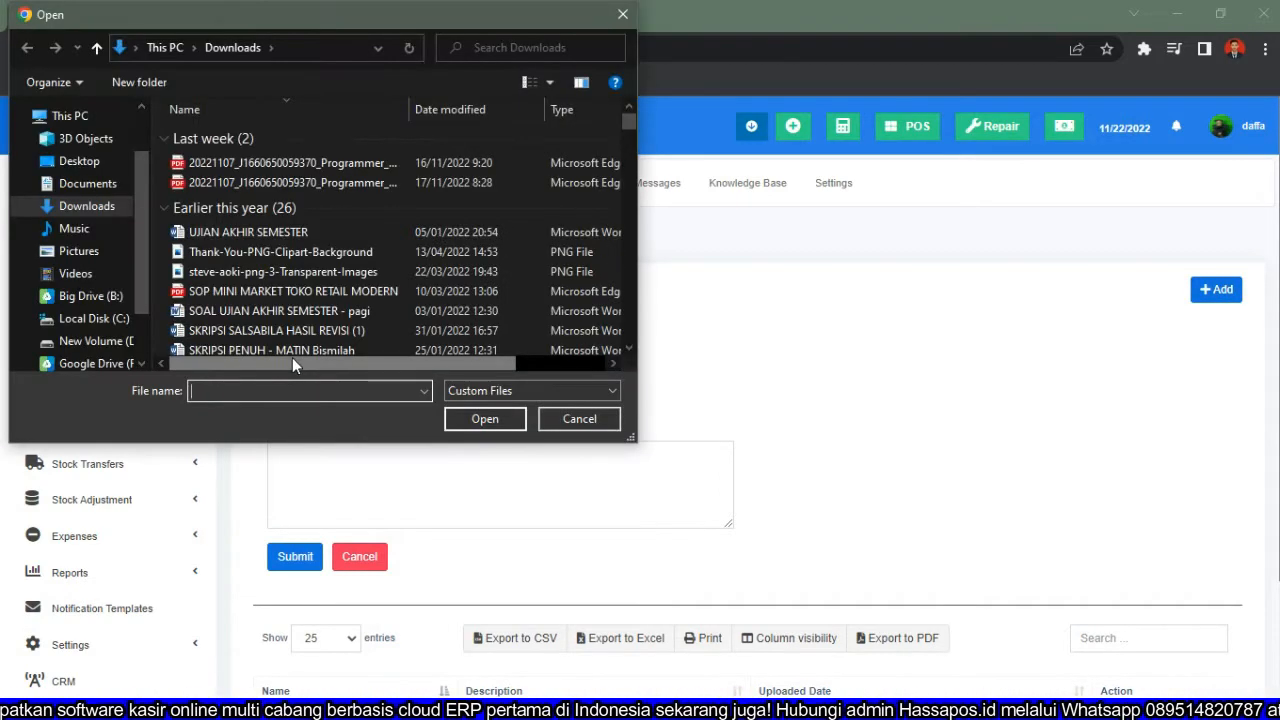
pyautogui.click(270, 290)
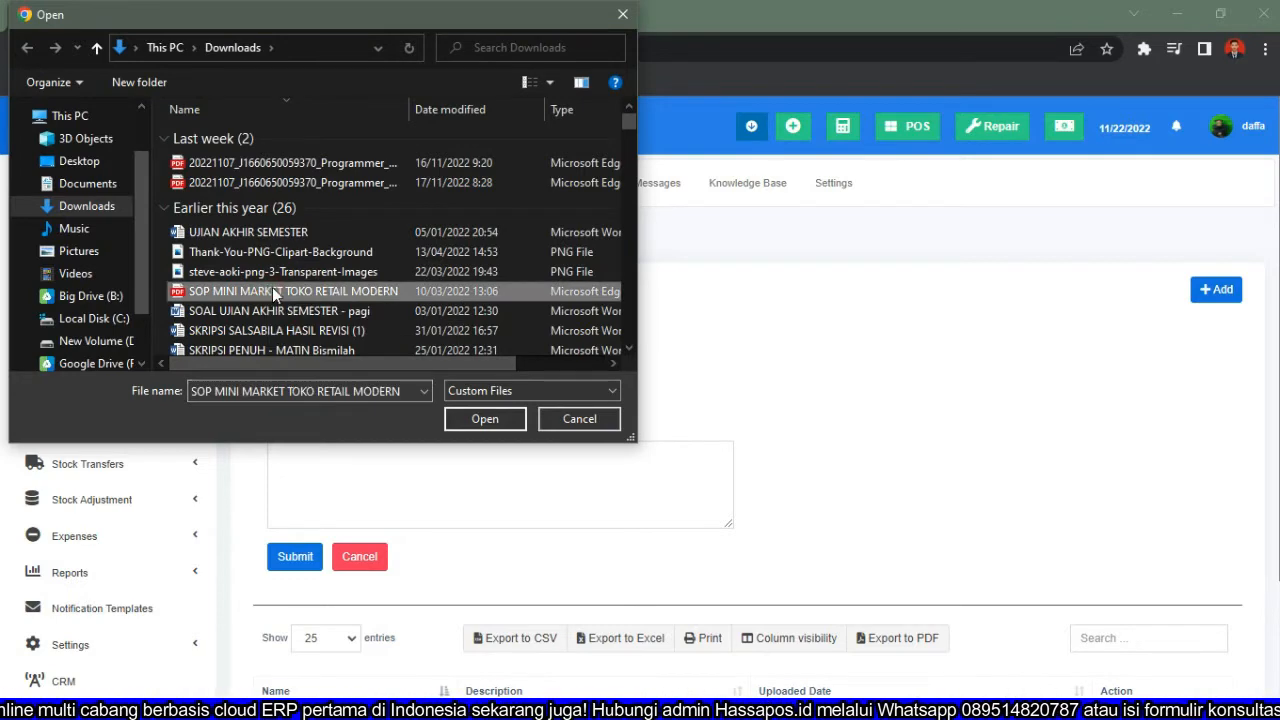
pyautogui.click(470, 418)
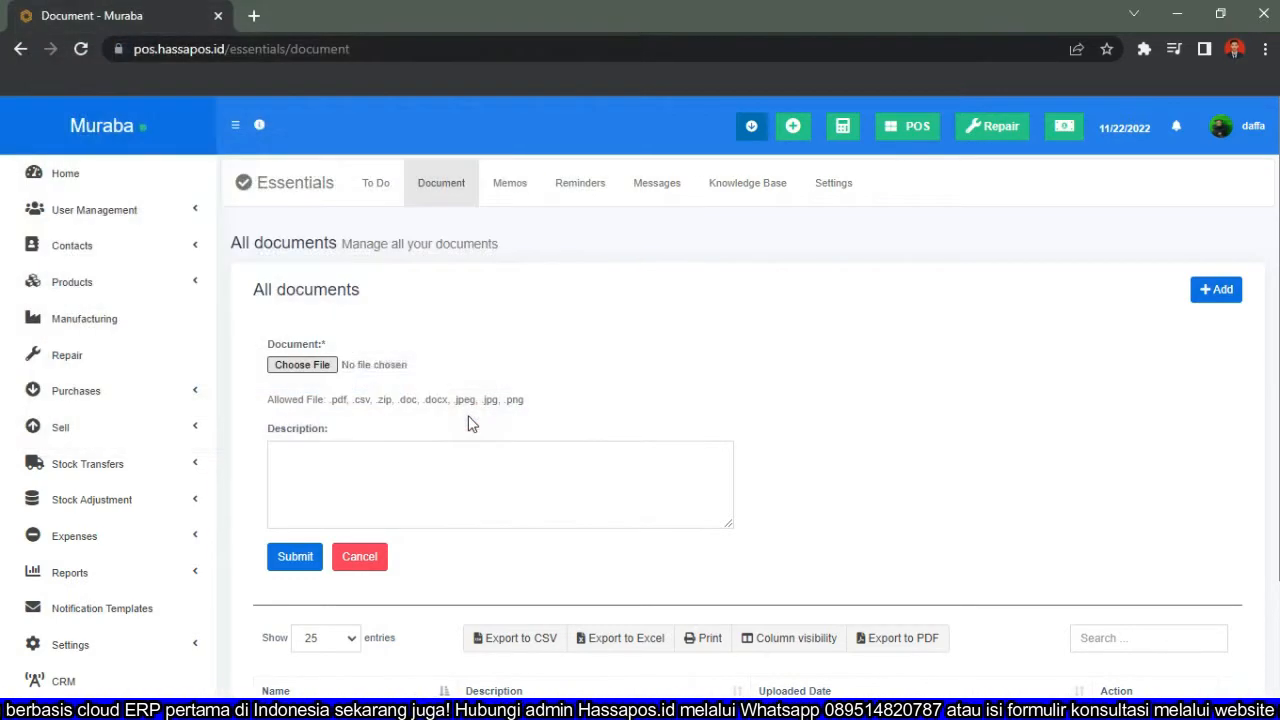
pyautogui.click(431, 467)
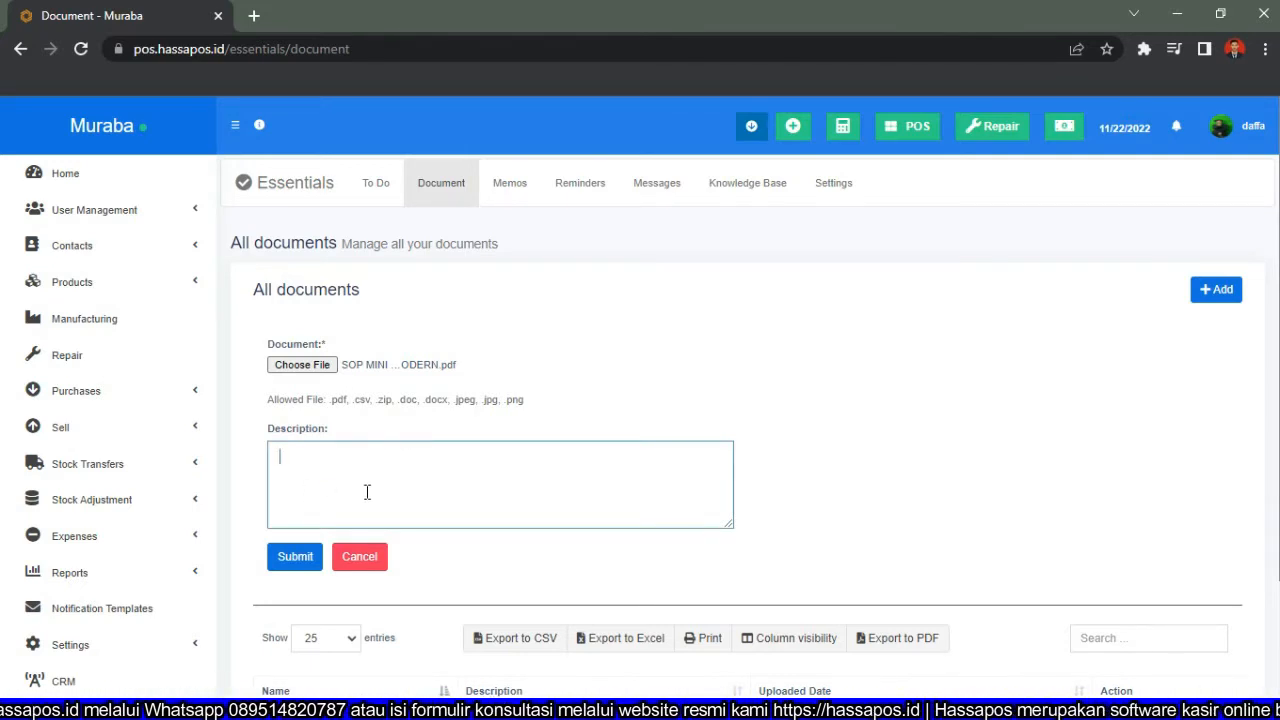
pyautogui.click(299, 558)
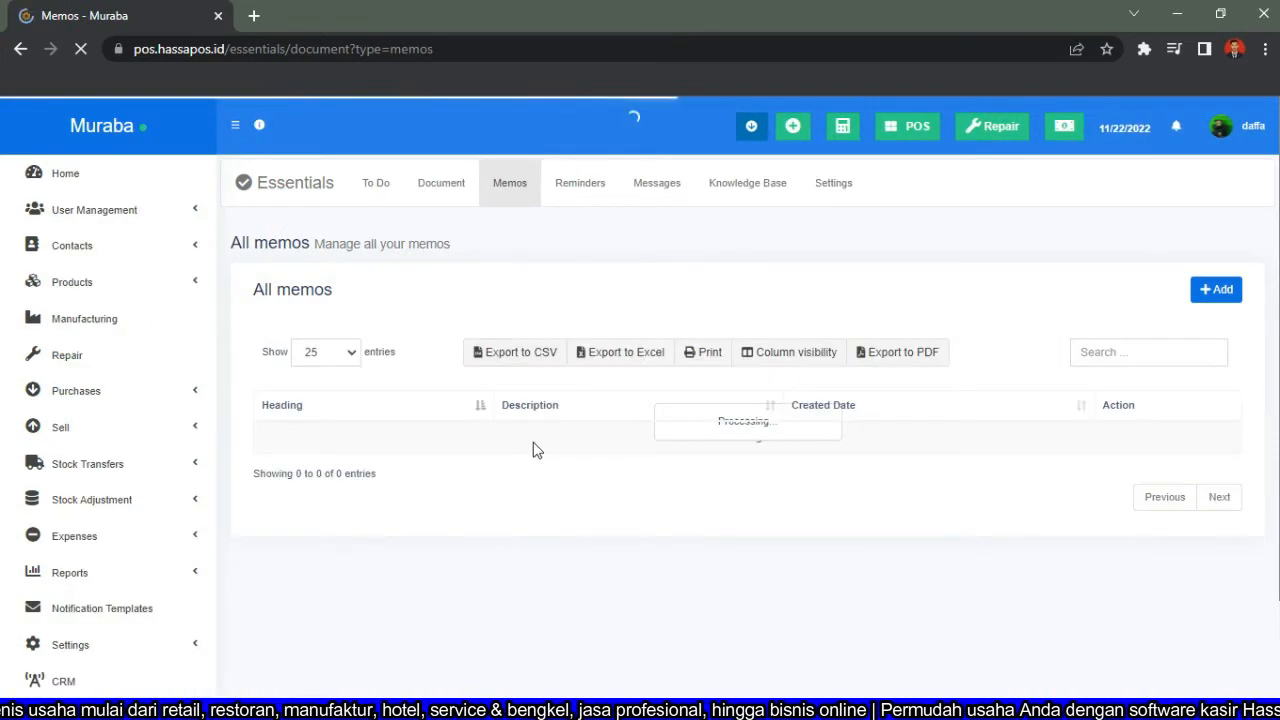
# Open a blank new memo in Essentials and examine its heading and description fields.
pyautogui.click(1216, 292)
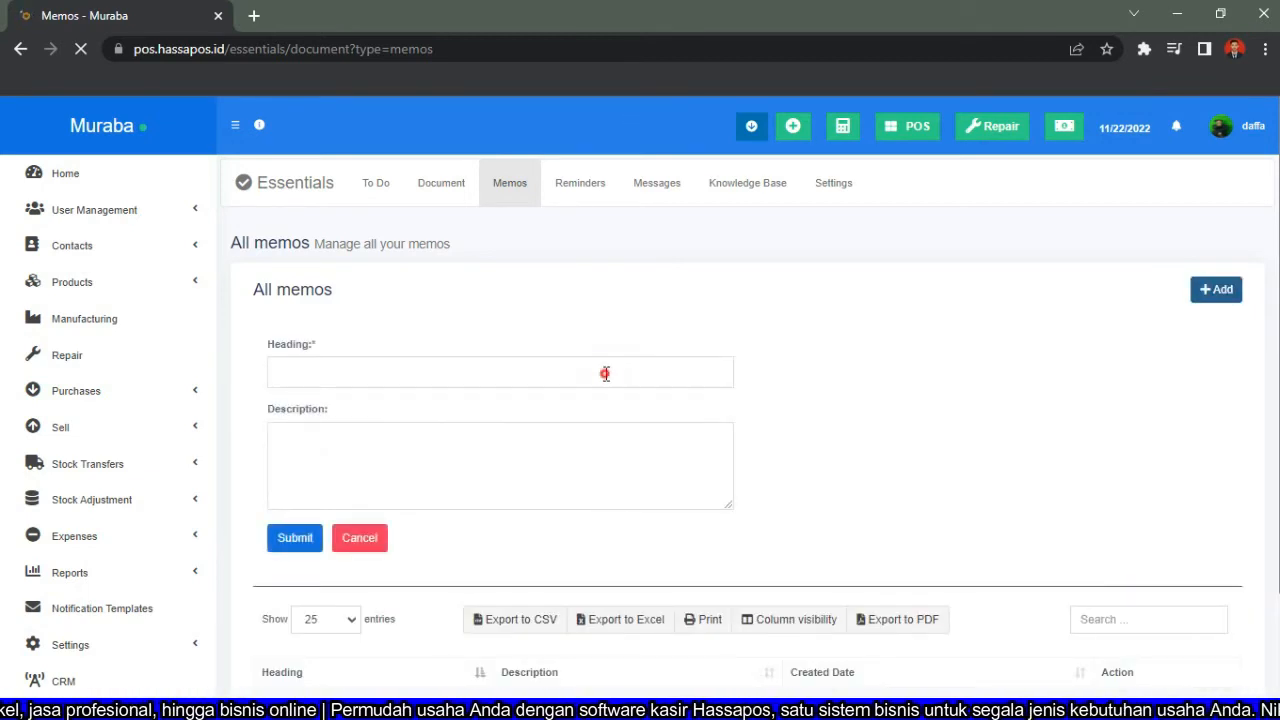
pyautogui.click(605, 374)
pyautogui.click(539, 466)
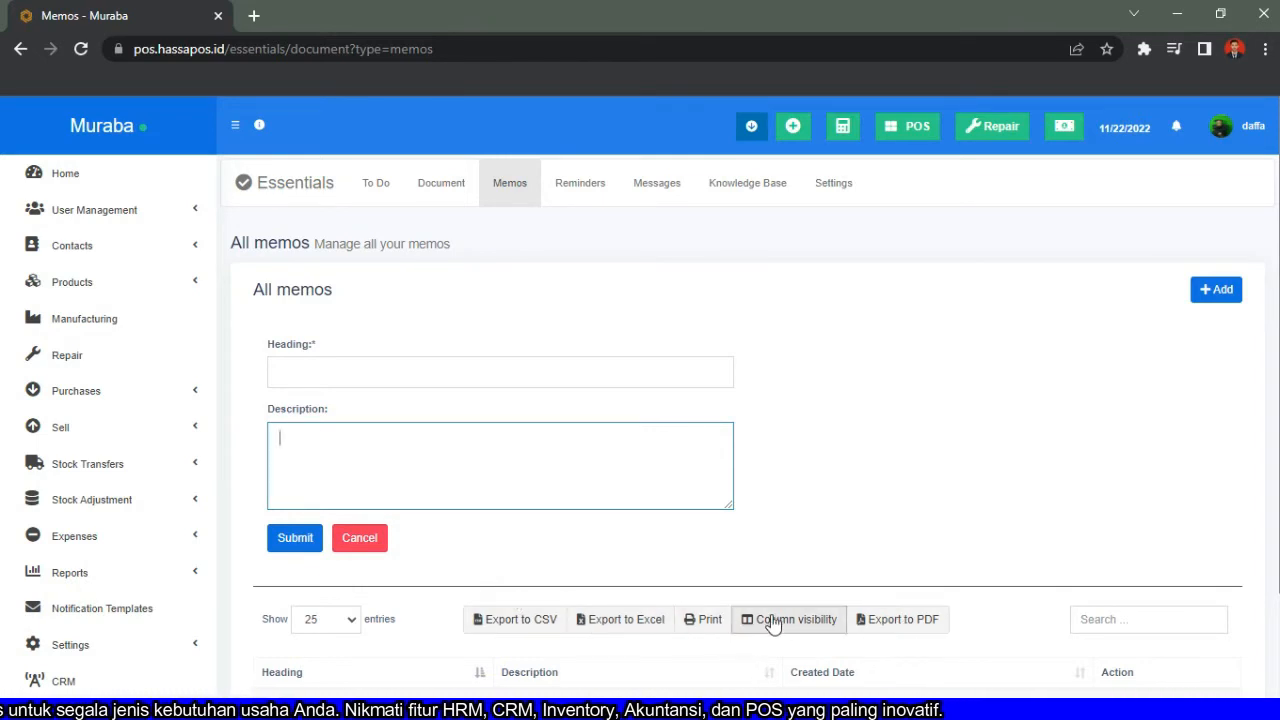
# Go to the Essentials reminders calendar and look at its week, day and month views.
pyautogui.click(584, 193)
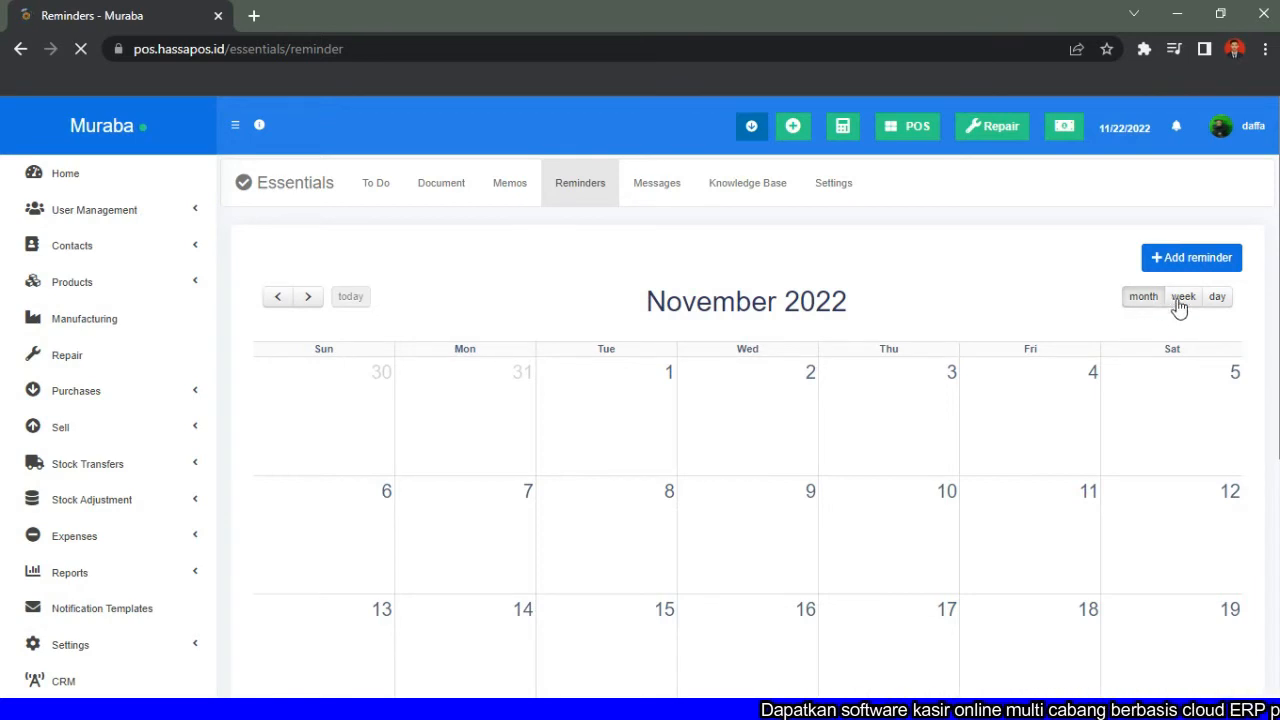
pyautogui.click(1183, 298)
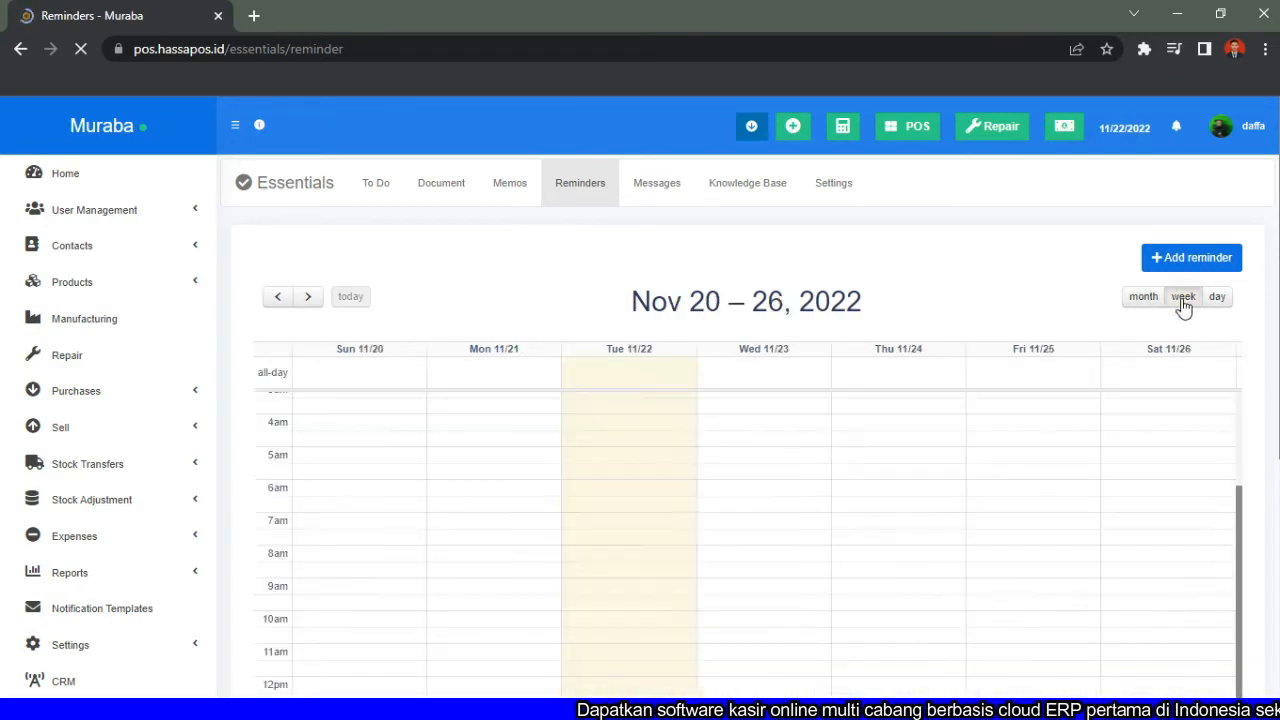
pyautogui.click(1219, 302)
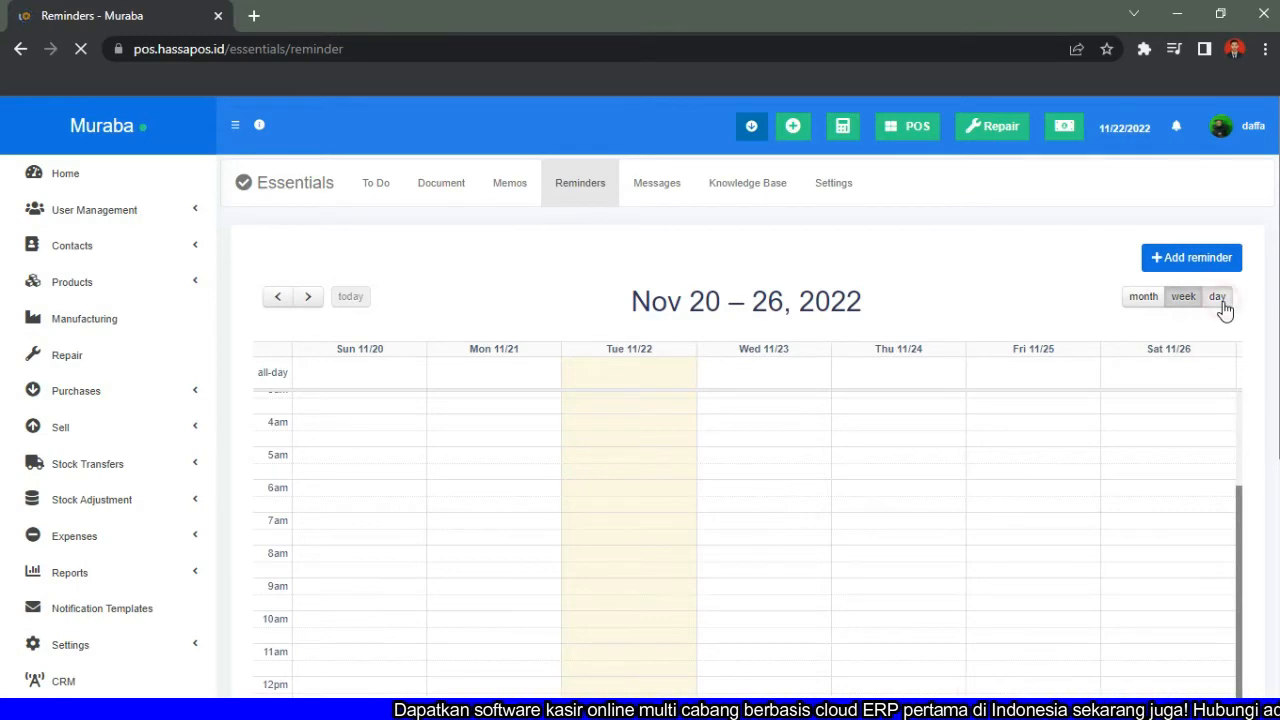
pyautogui.click(1143, 298)
# Open a blank reminder form, examine its repeat options and start time field, cancel it, and look over the November 2022 calendar.
pyautogui.click(1184, 262)
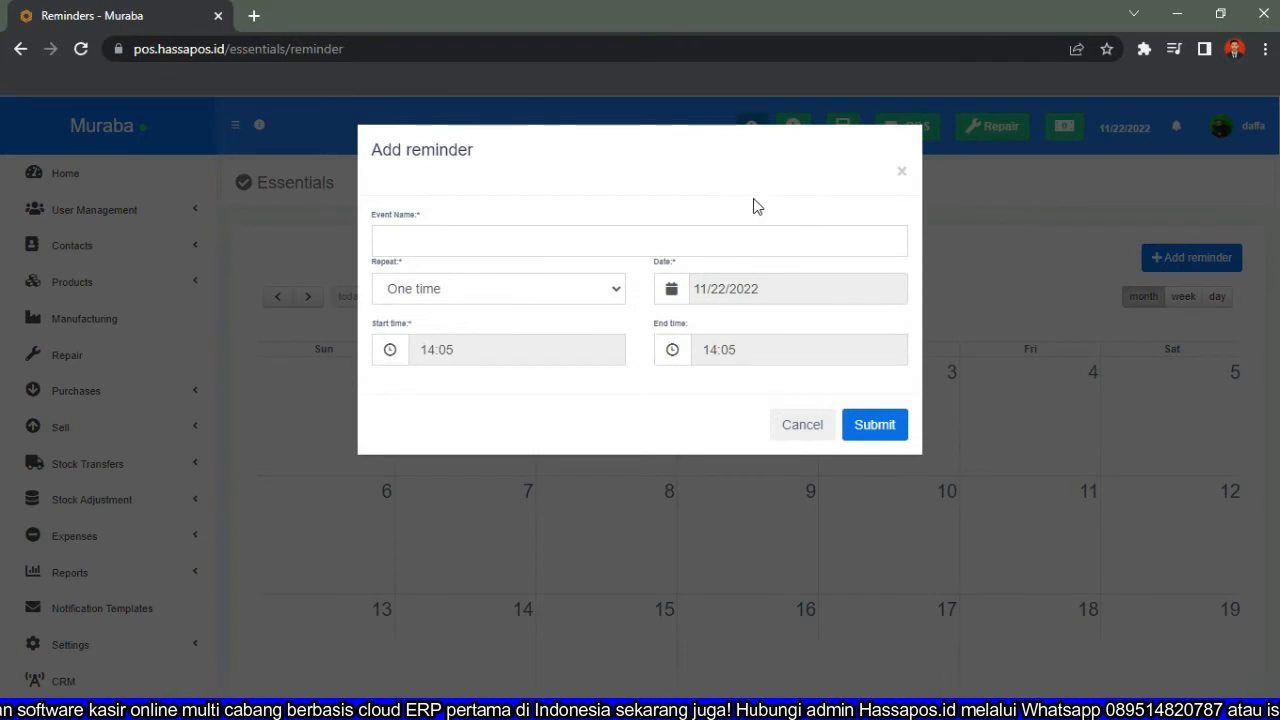
pyautogui.click(660, 240)
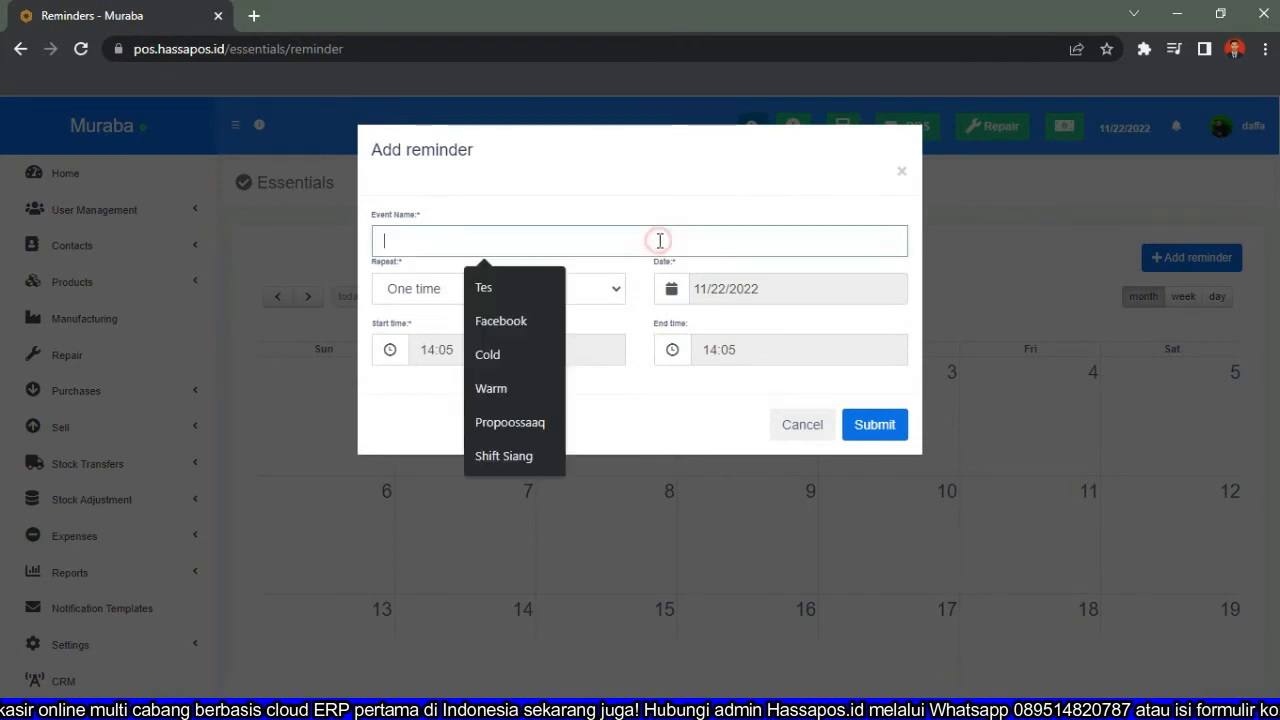
pyautogui.click(608, 291)
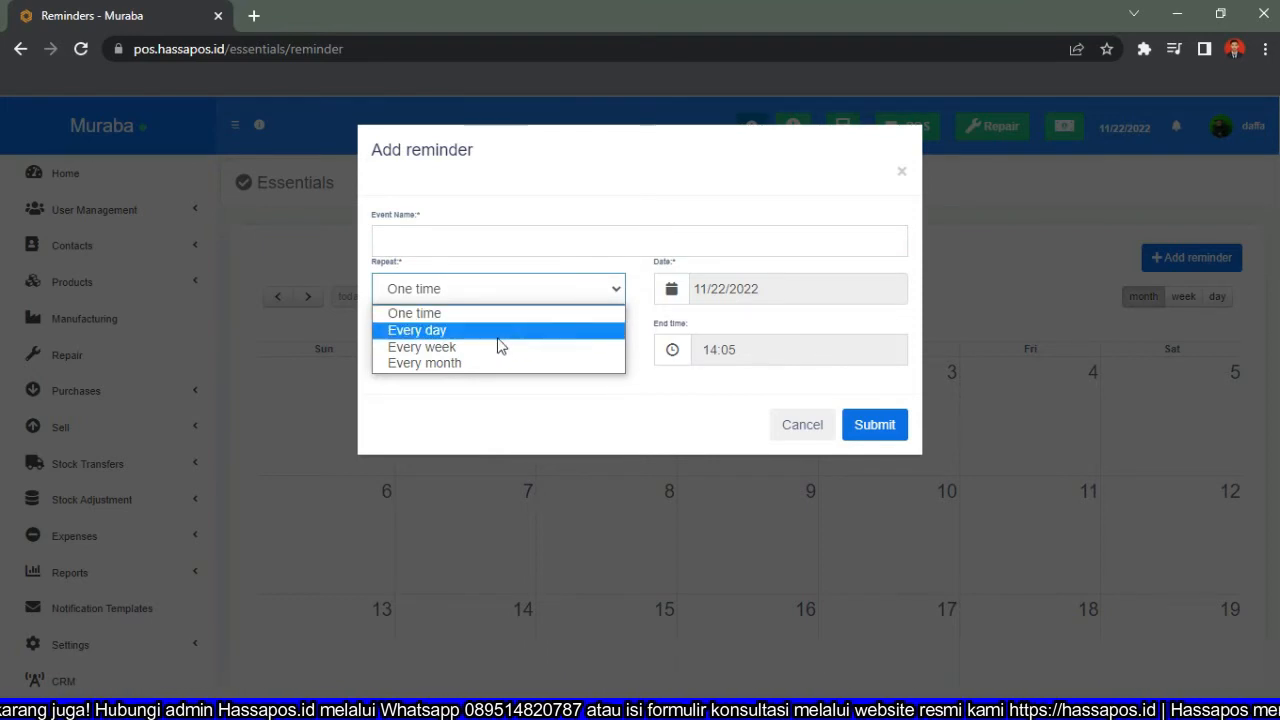
pyautogui.click(600, 295)
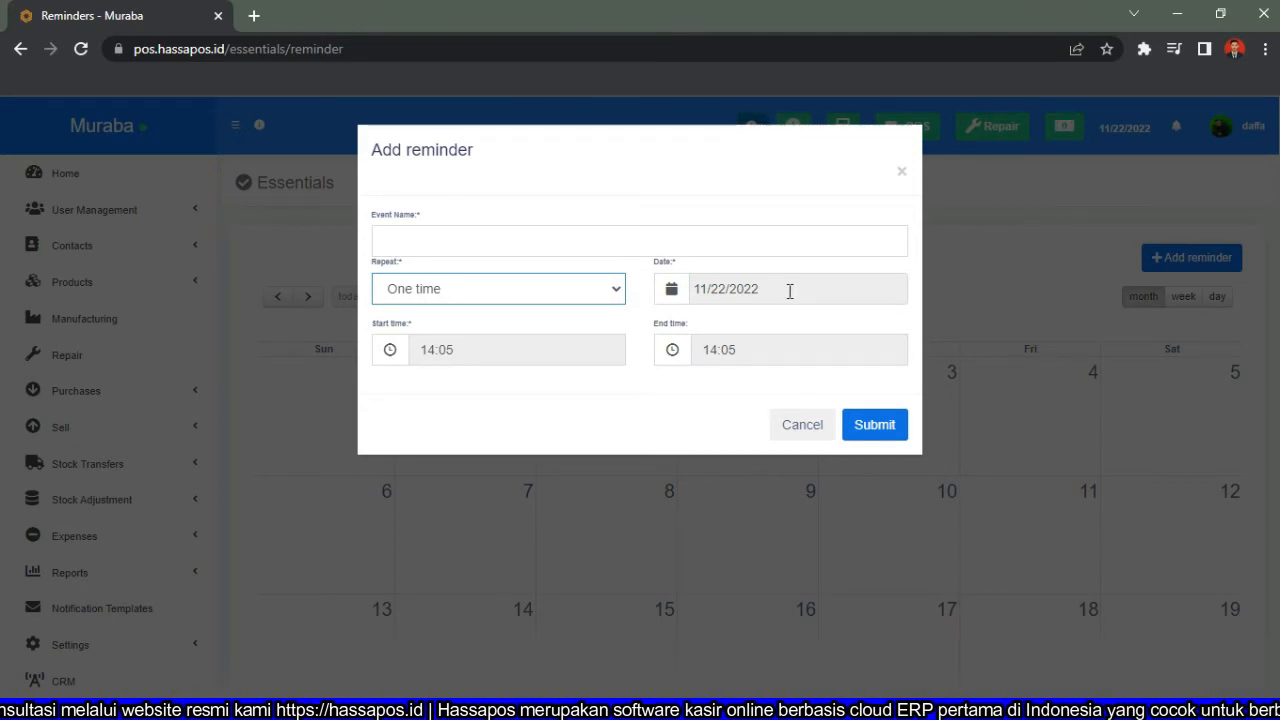
pyautogui.click(549, 344)
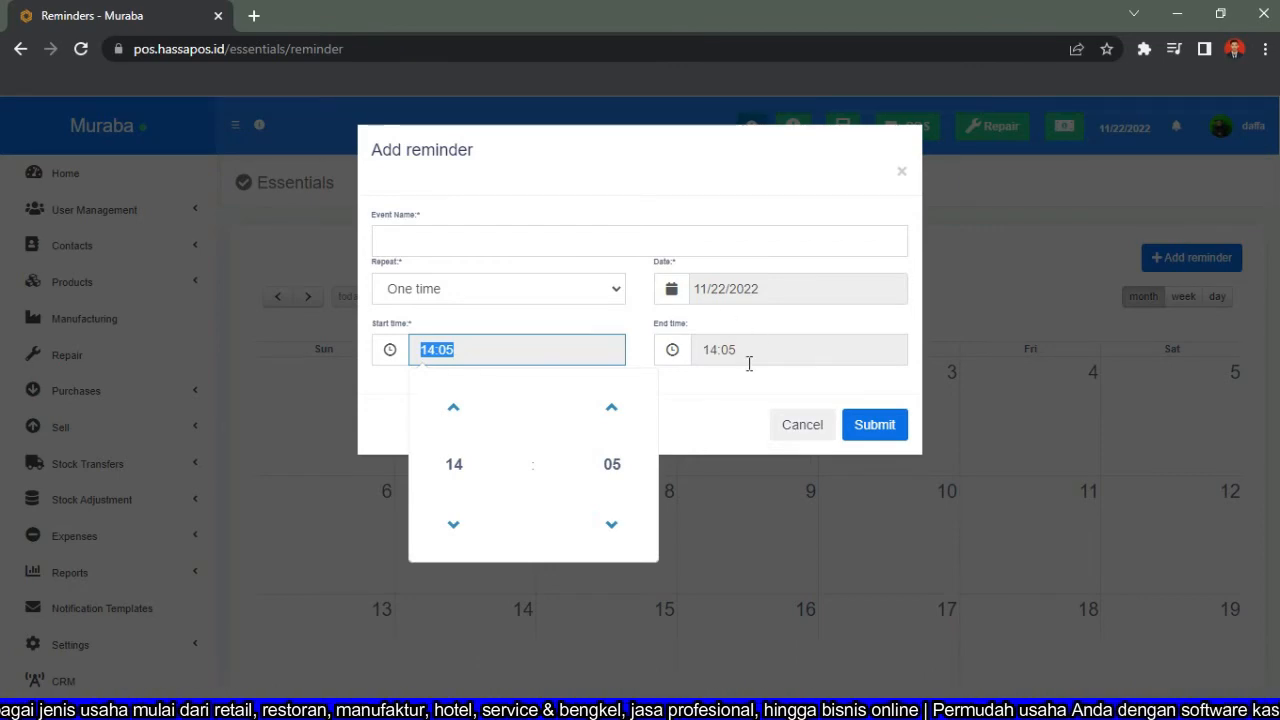
pyautogui.click(783, 430)
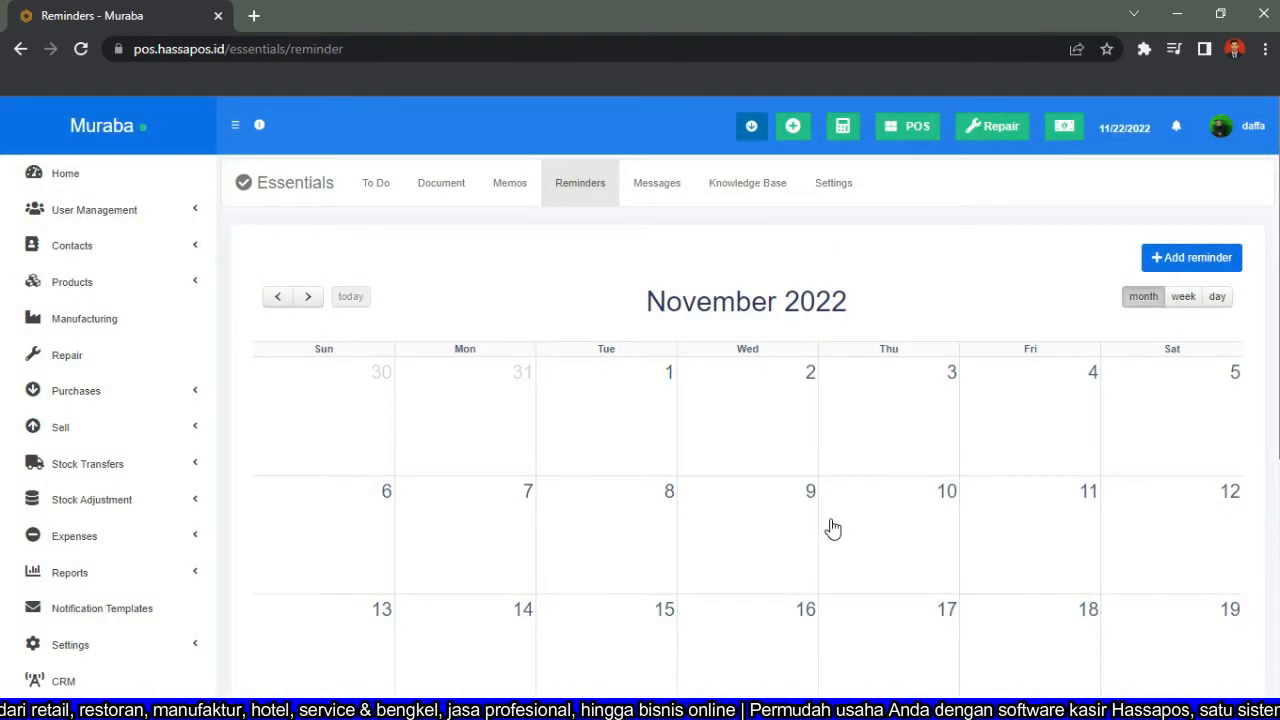
pyautogui.scroll(-1, 832, 528)
pyautogui.scroll(-3, 832, 528)
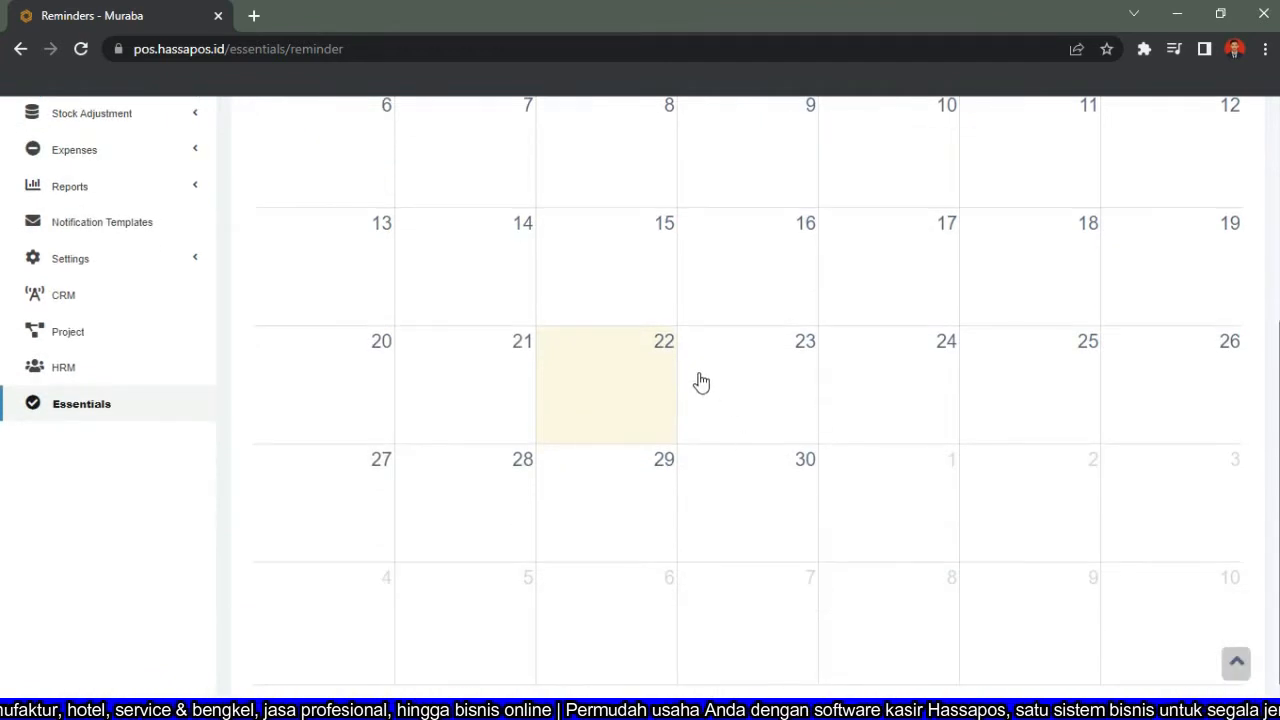
pyautogui.scroll(4, 801, 395)
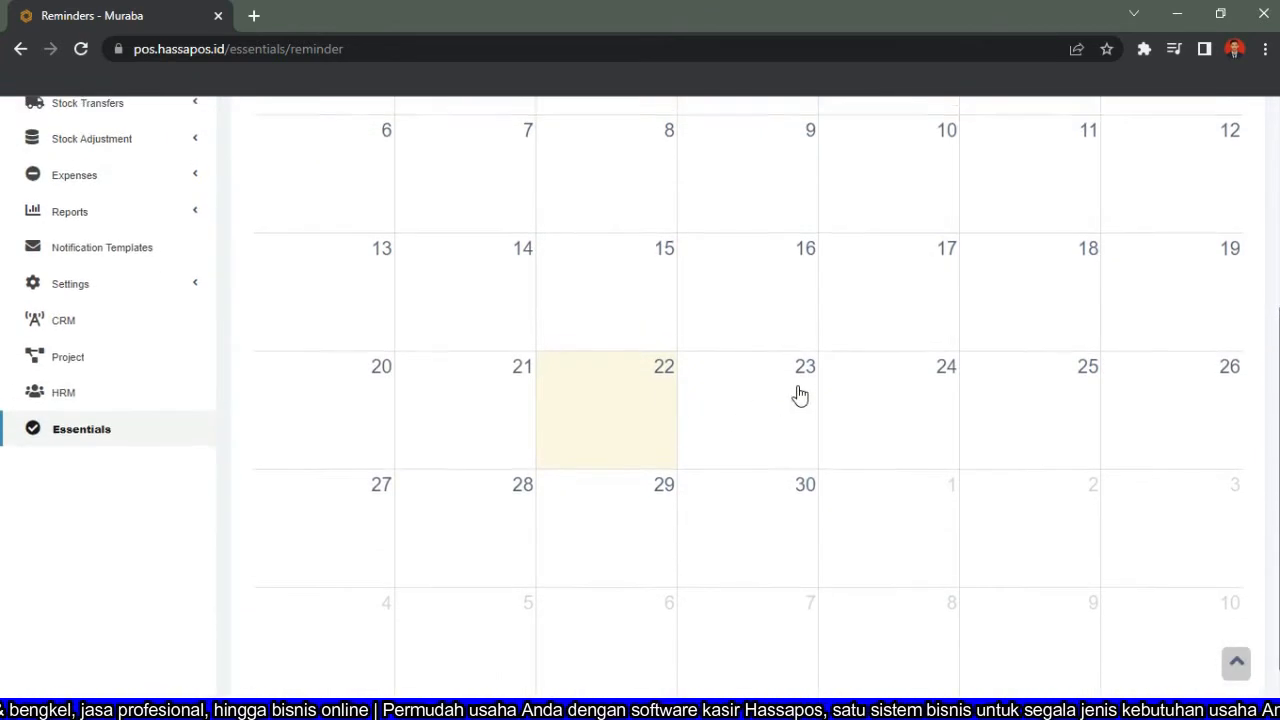
# Start a new reminder named VISIT that repeats one time and is dated 11/24/2022.
pyautogui.click(1194, 268)
pyautogui.click(526, 240)
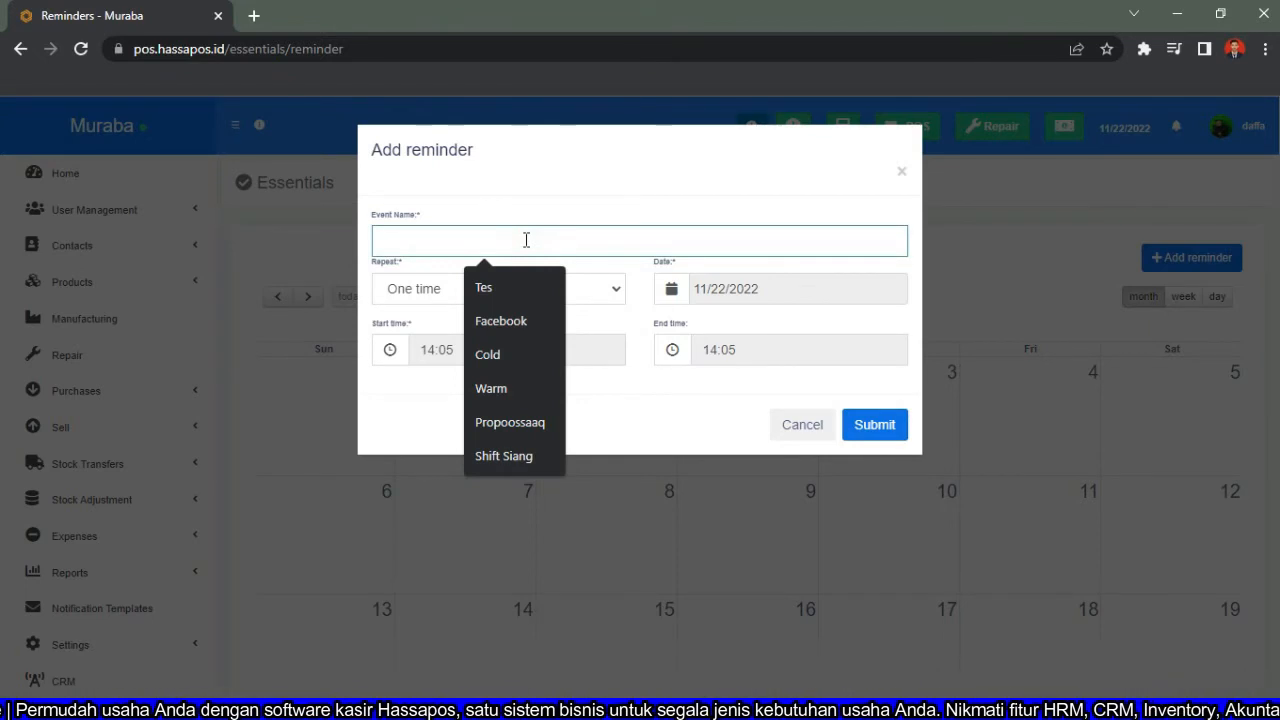
pyautogui.write('VISIT')
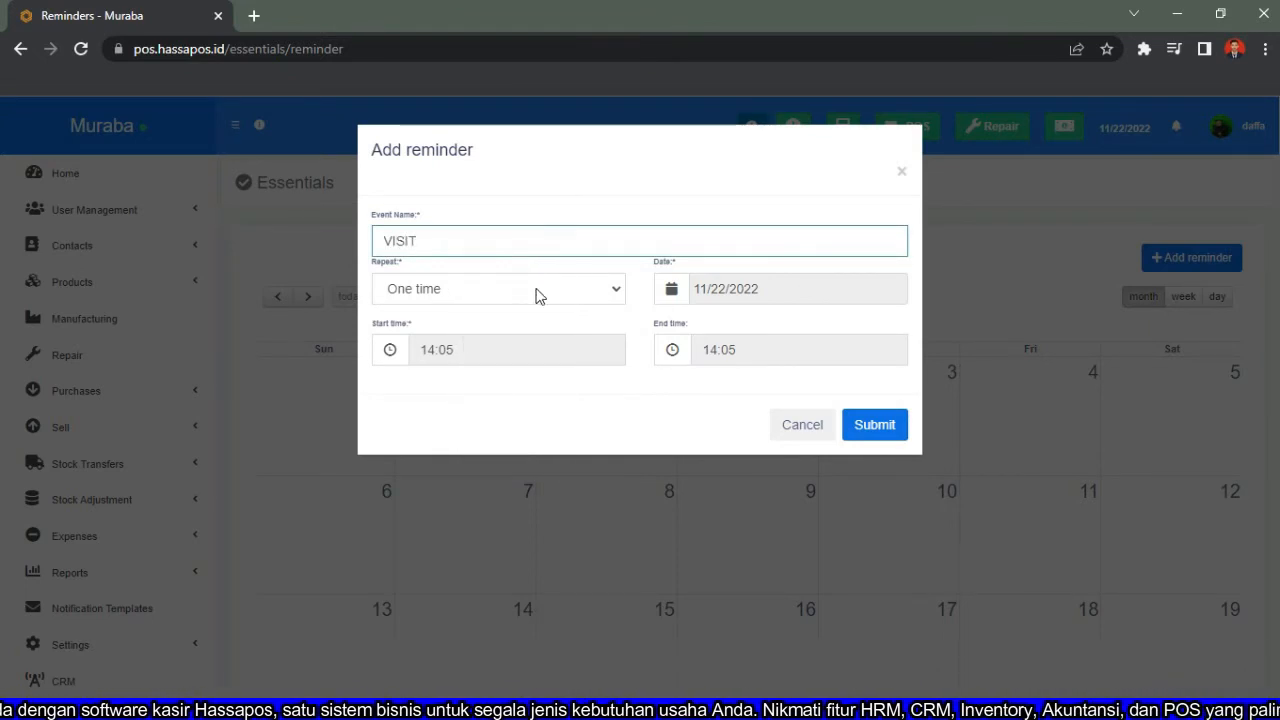
pyautogui.click(581, 299)
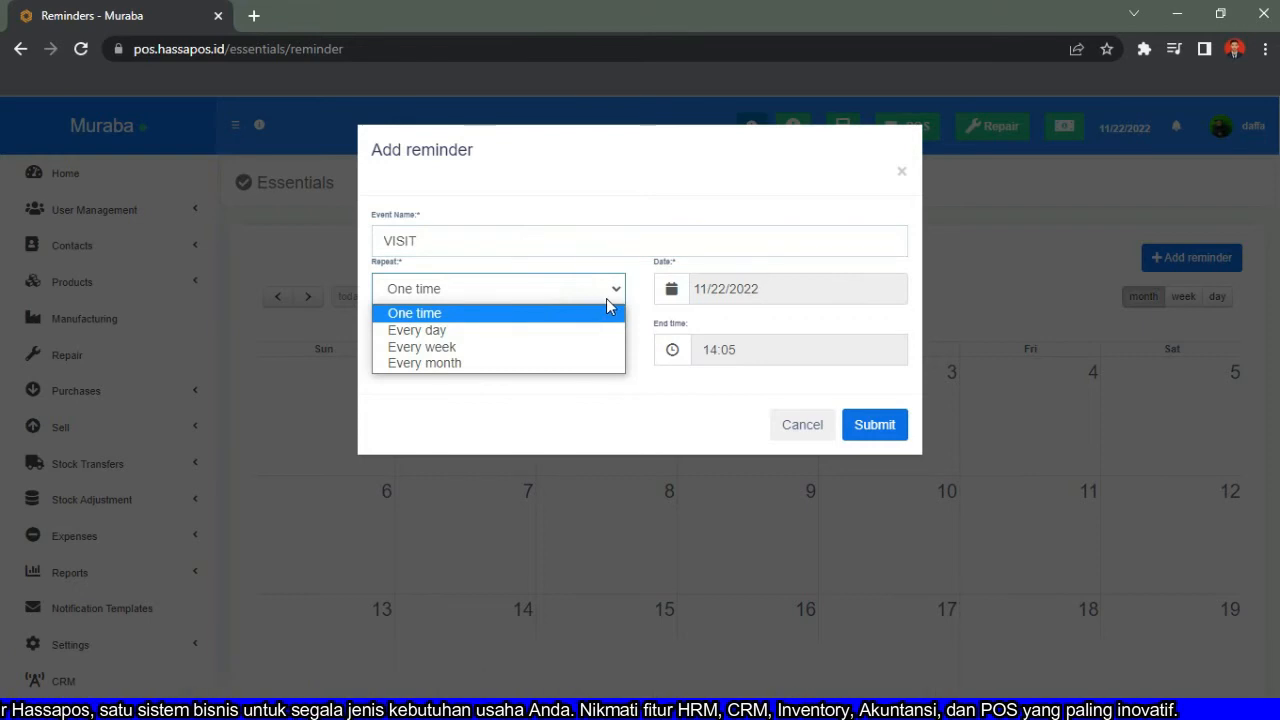
pyautogui.click(584, 315)
pyautogui.click(783, 292)
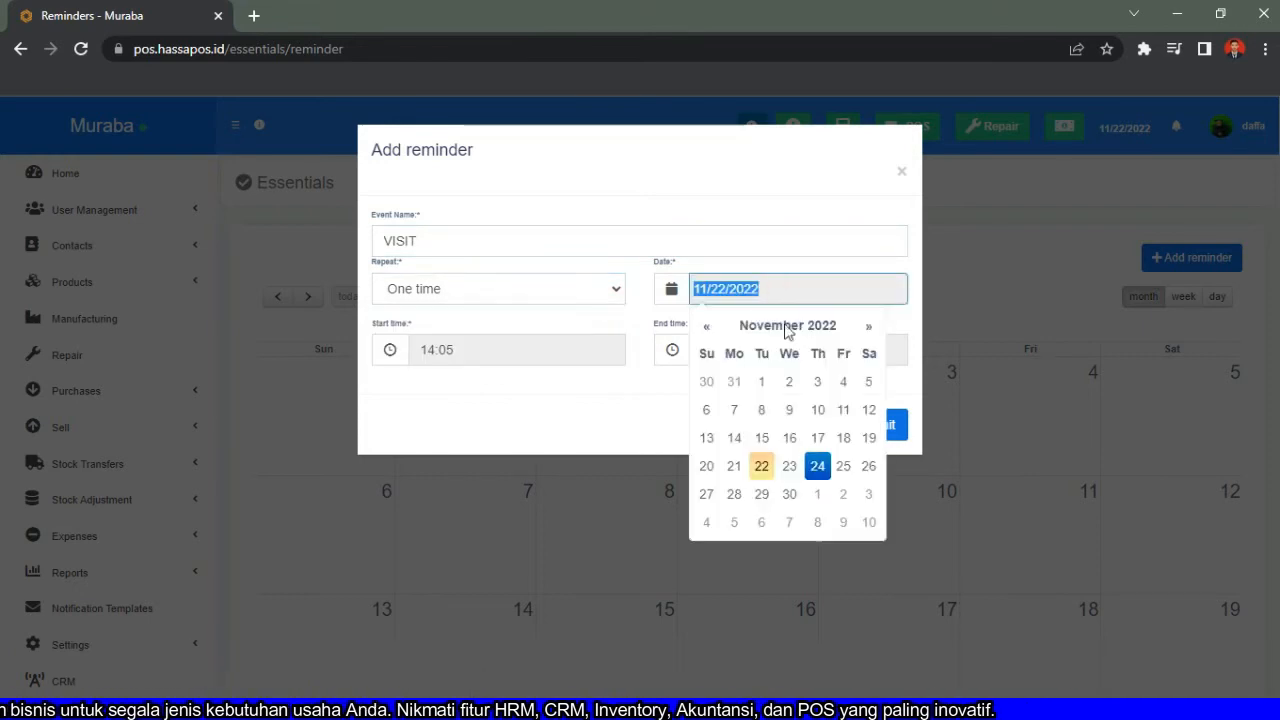
pyautogui.click(818, 468)
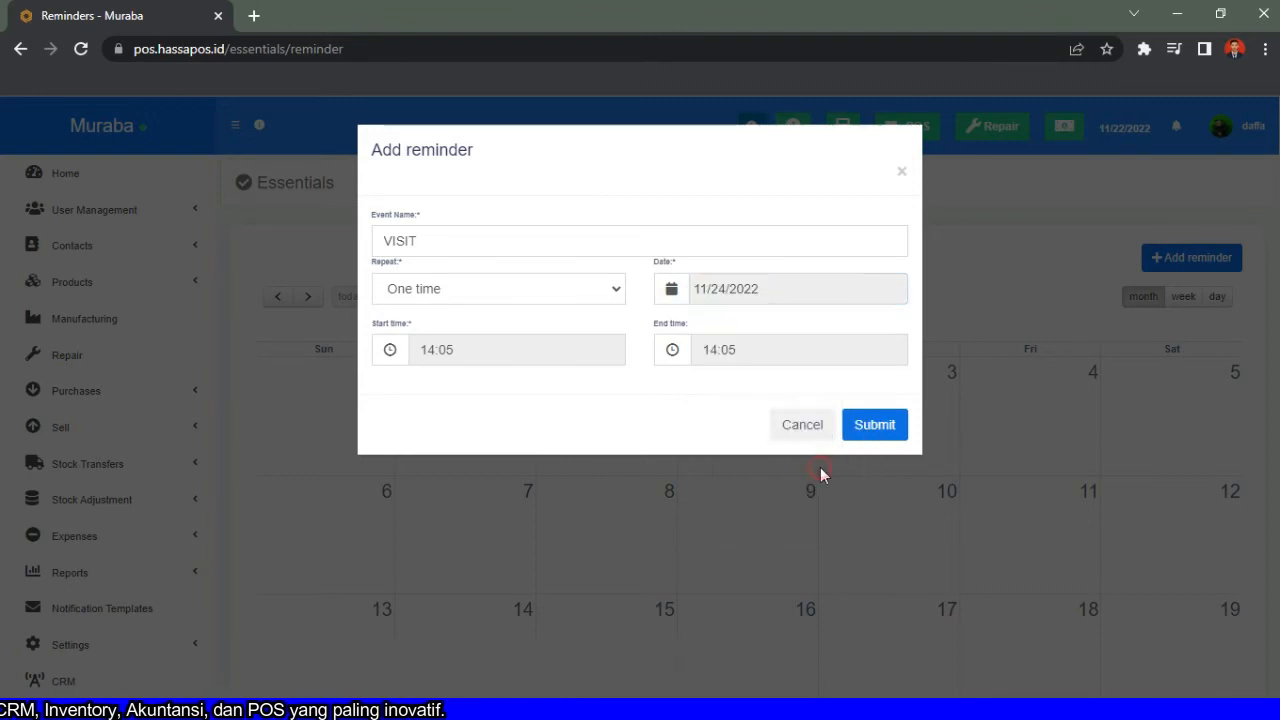
# Set the VISIT reminder's start time to 15:00 and its end time to 16:00.
pyautogui.click(565, 340)
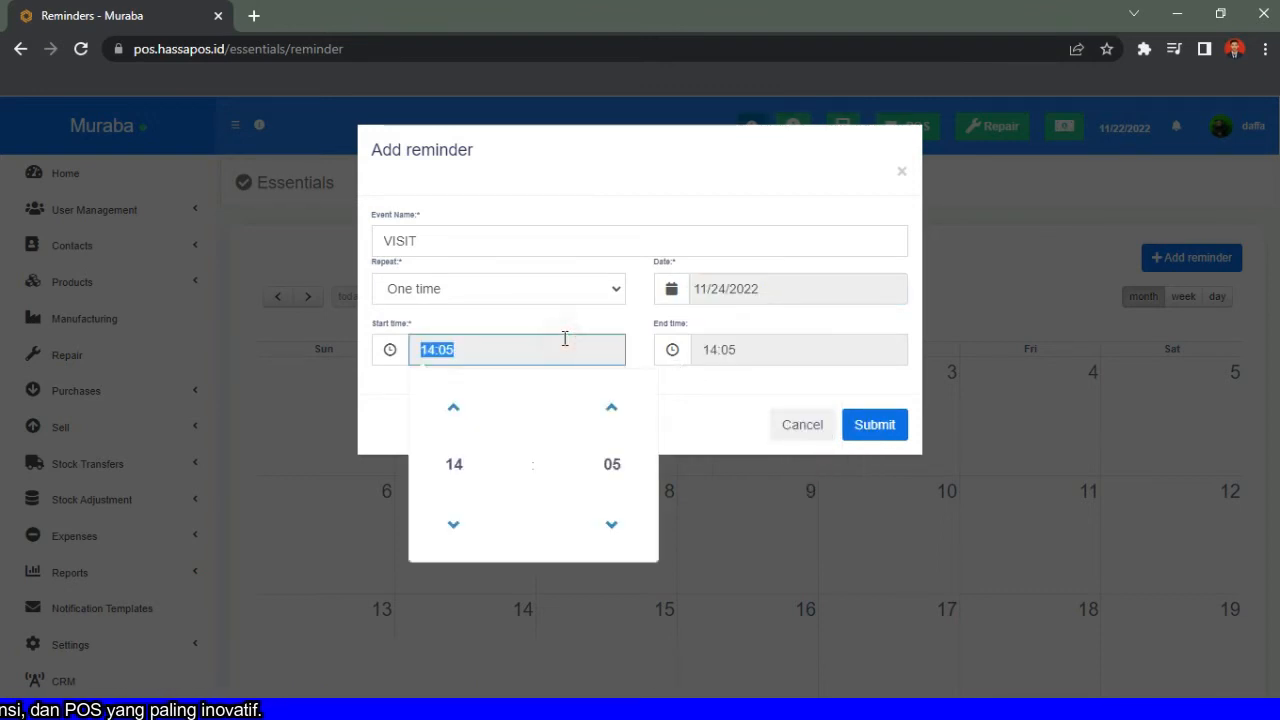
pyautogui.click(452, 410)
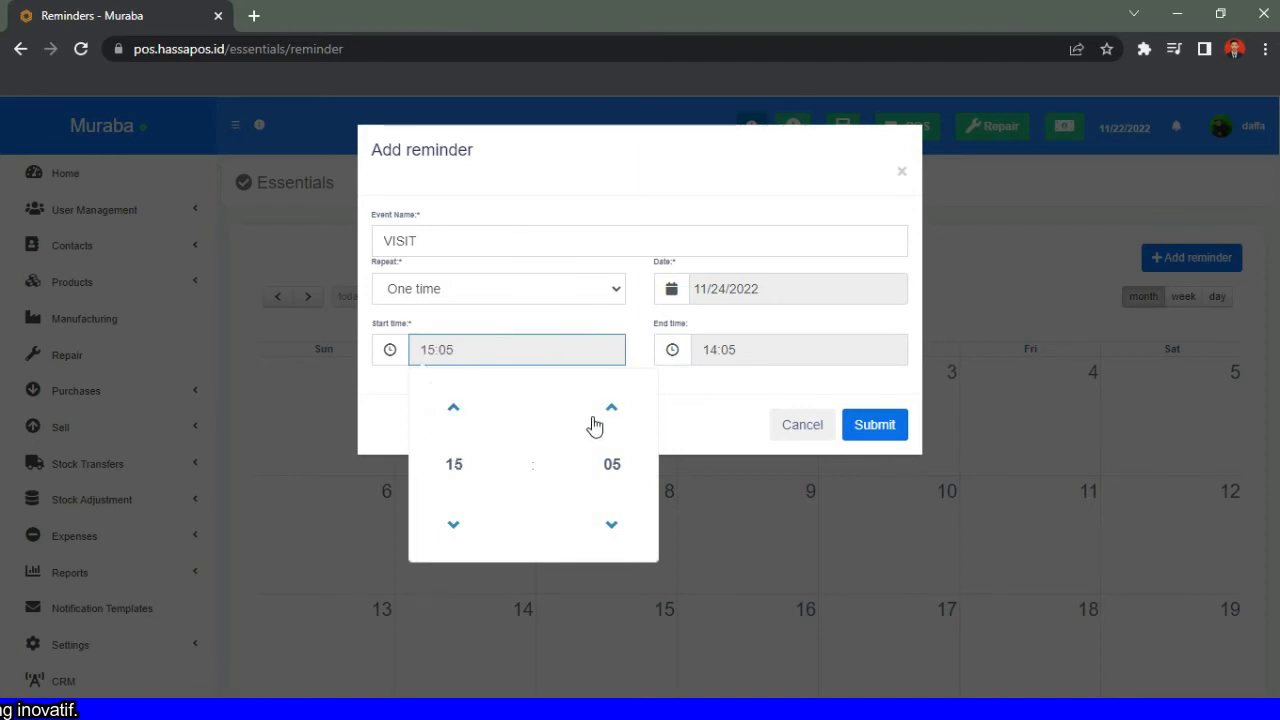
pyautogui.click(612, 524)
pyautogui.click(612, 524)
pyautogui.click(612, 524)
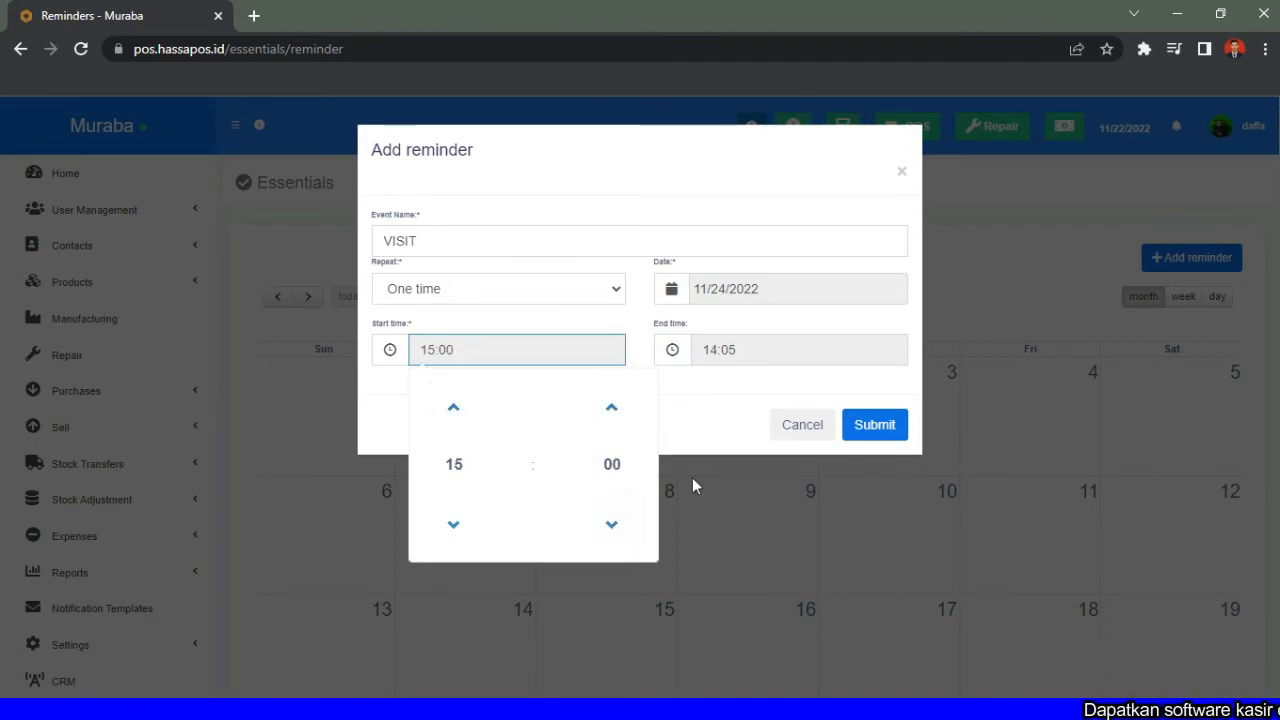
pyautogui.click(743, 352)
pyautogui.click(736, 407)
pyautogui.click(736, 407)
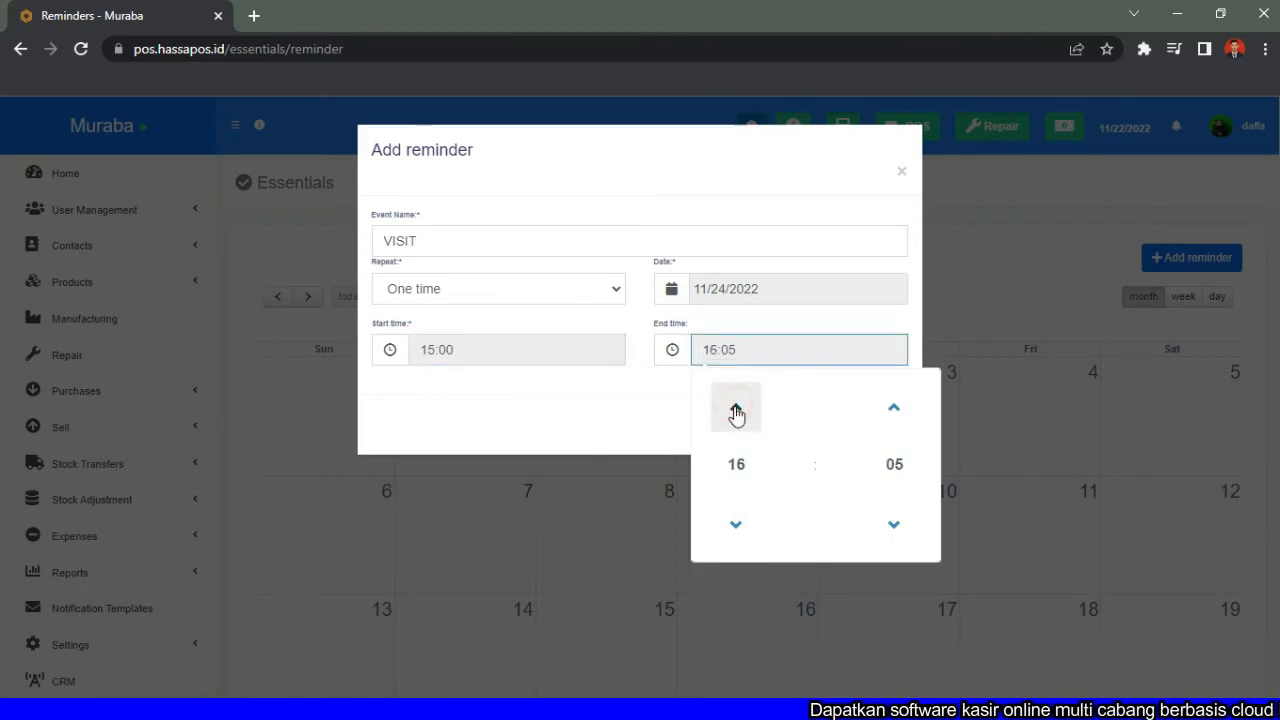
pyautogui.click(894, 524)
pyautogui.click(894, 524)
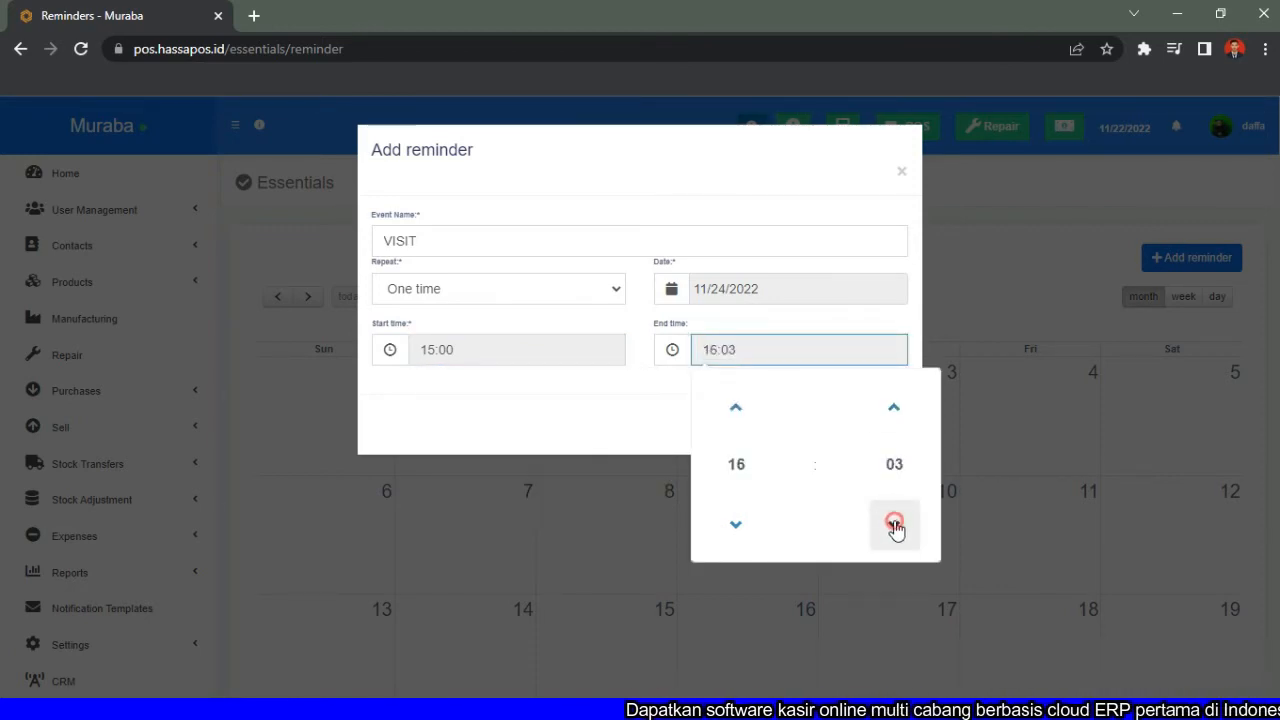
pyautogui.click(894, 524)
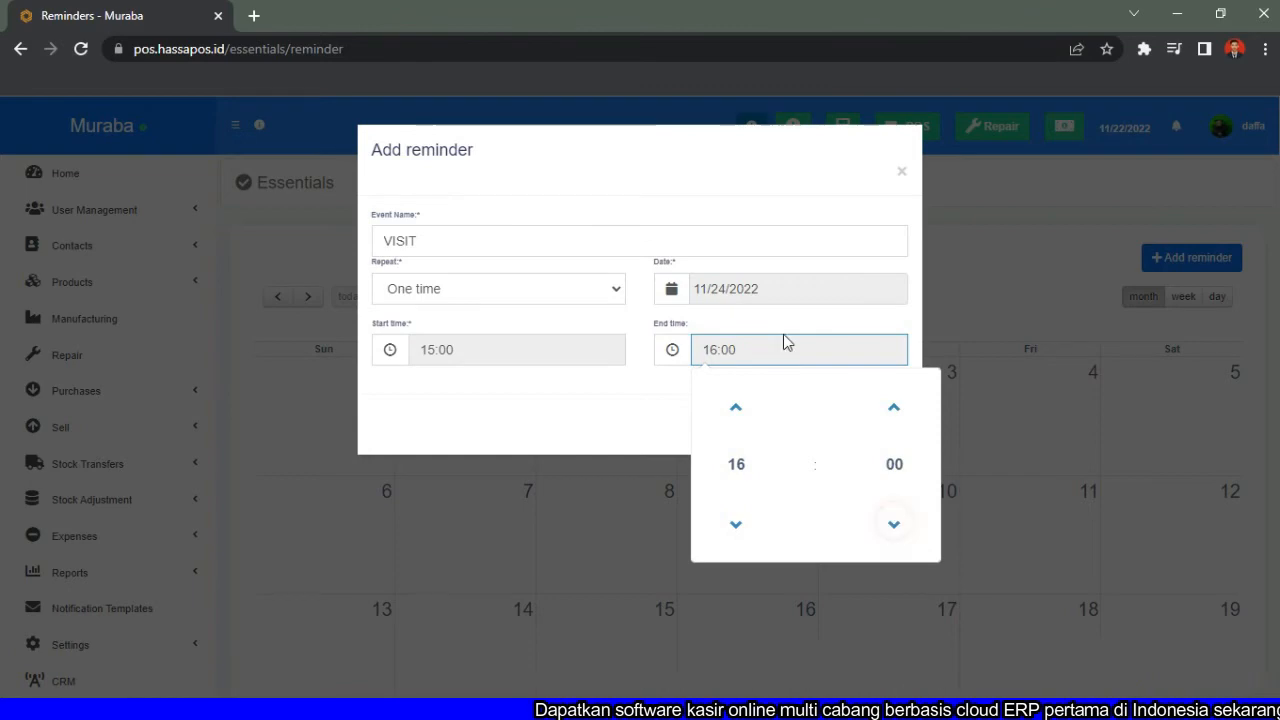
pyautogui.click(648, 397)
# Submit the VISIT reminder and check its entry on the November 2022 calendar.
pyautogui.click(877, 429)
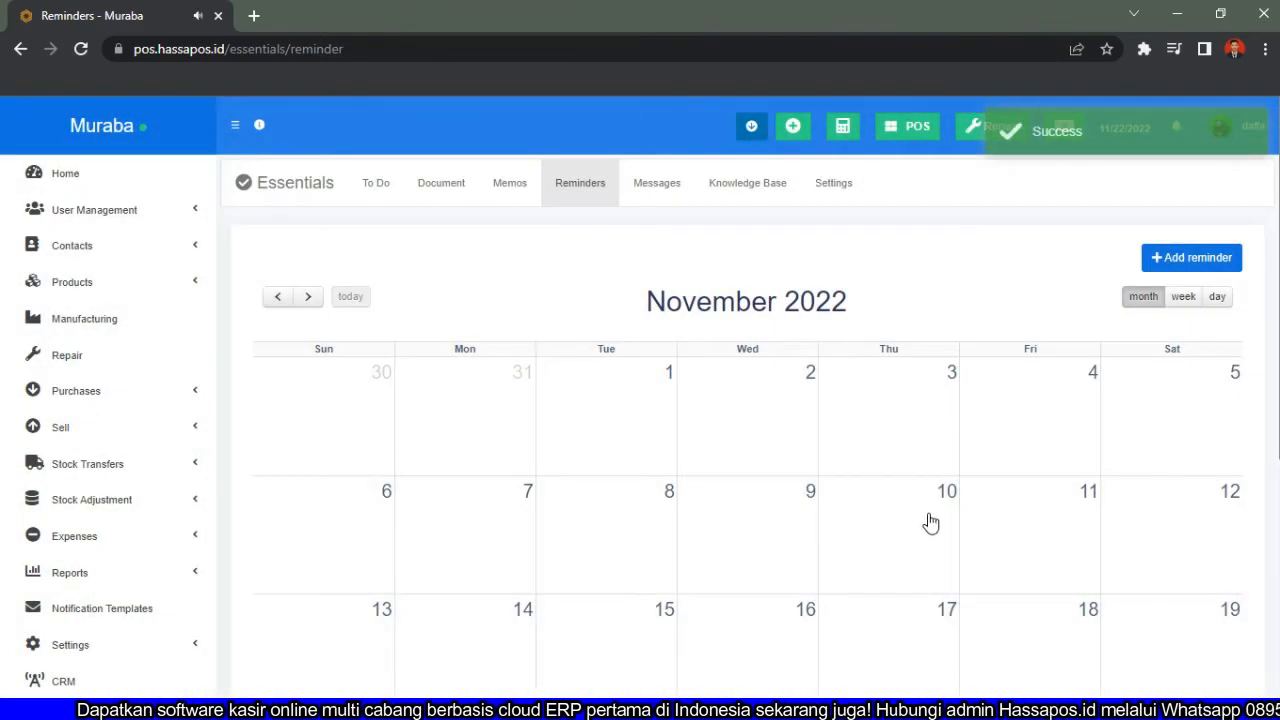
pyautogui.scroll(-3, 930, 522)
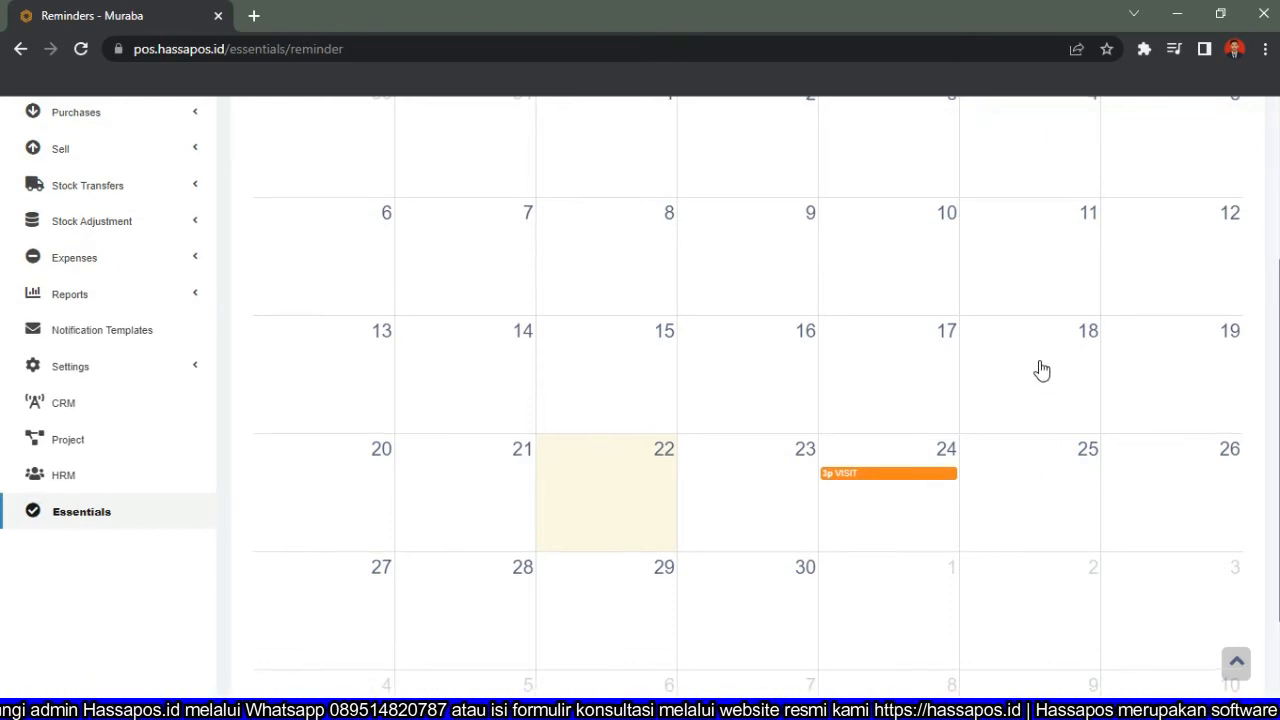
pyautogui.scroll(3, 1030, 370)
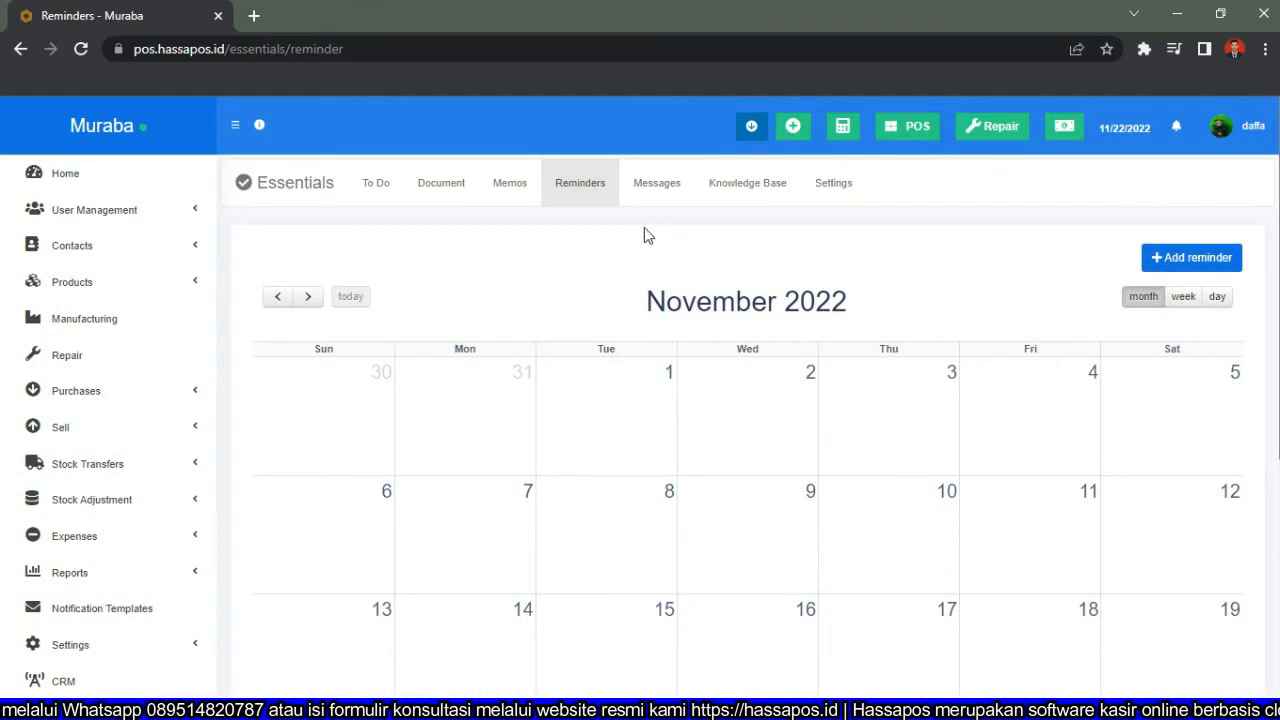
# Post the message TES to the Muraba (BL0001) location in Essentials messages and view the posted message.
pyautogui.click(653, 195)
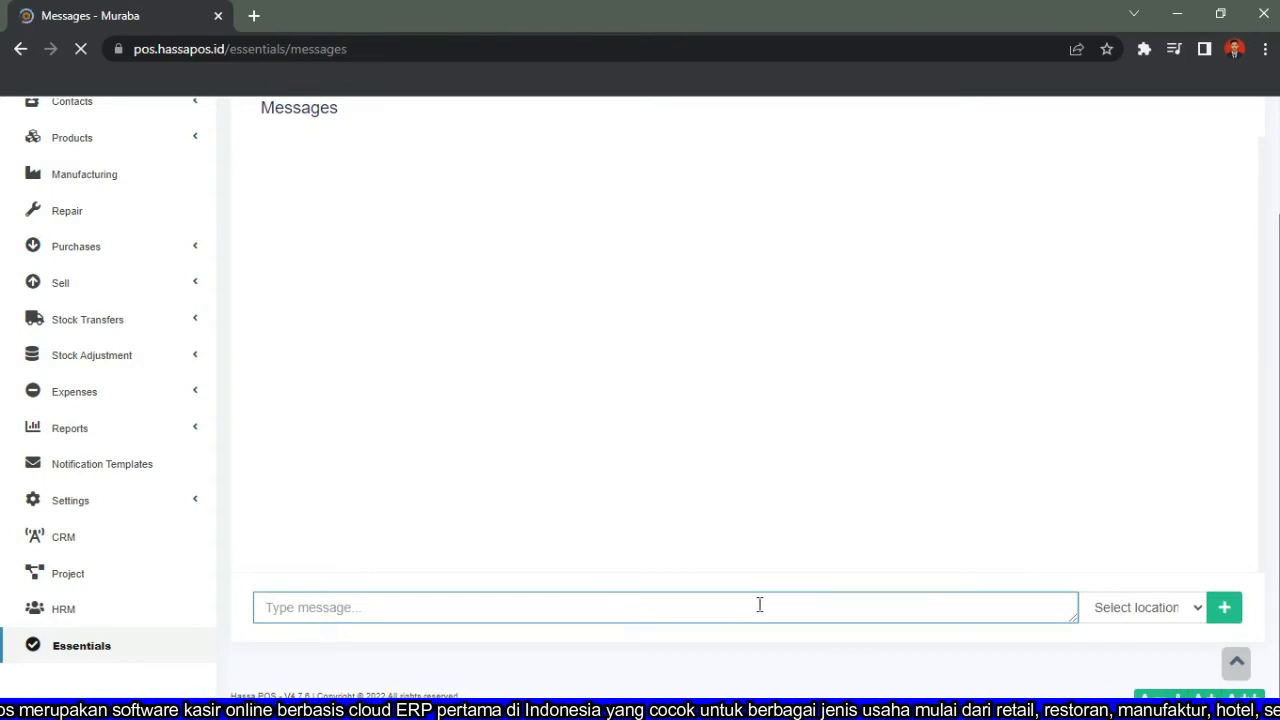
pyautogui.click(1195, 611)
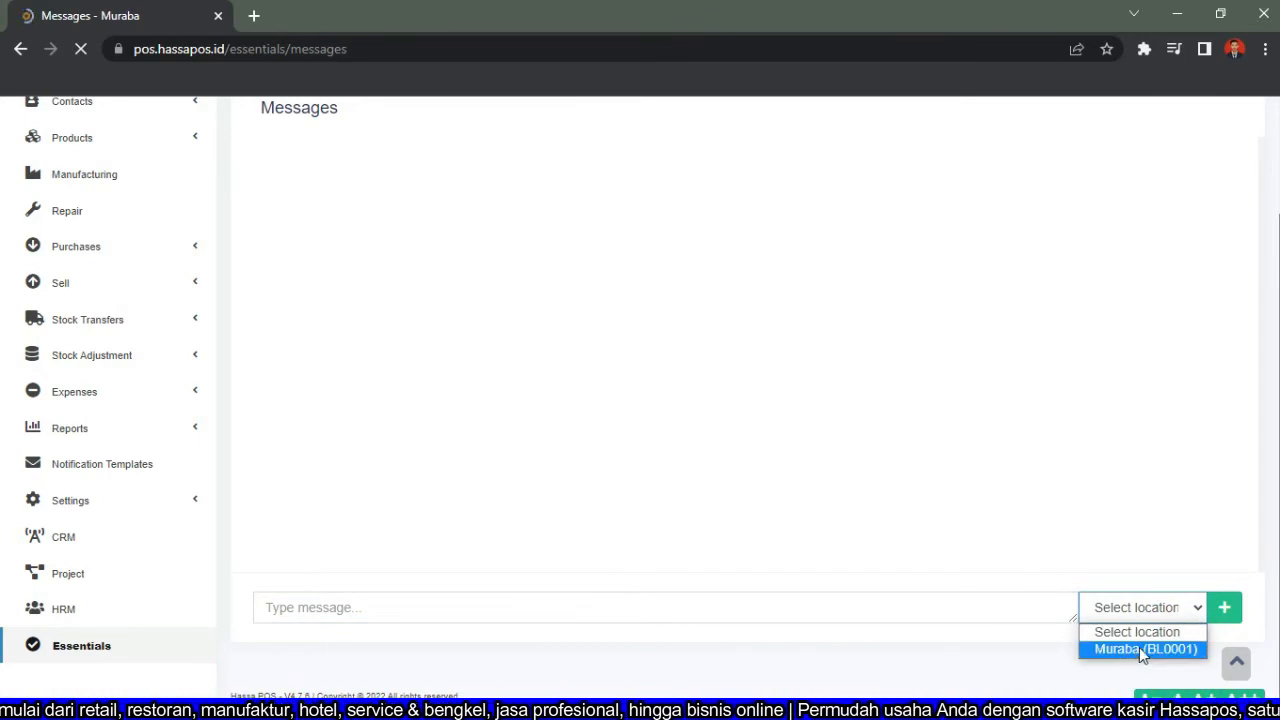
pyautogui.click(1145, 649)
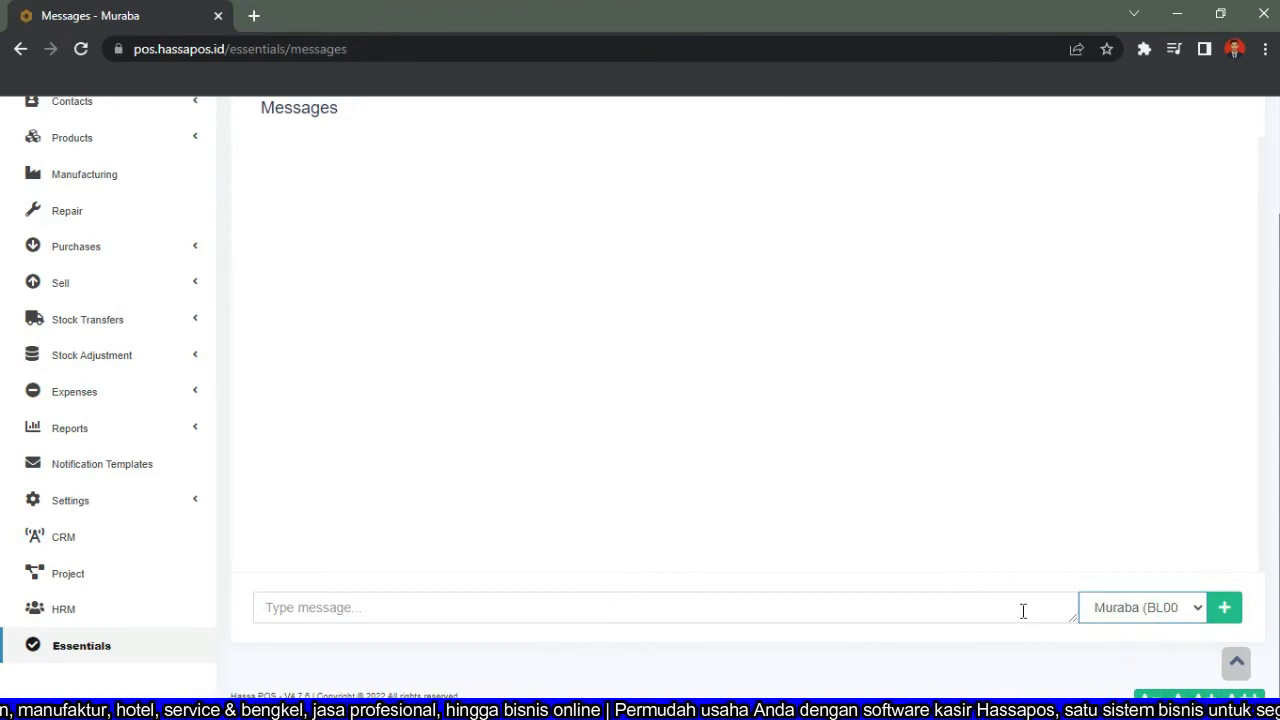
pyautogui.click(930, 607)
pyautogui.write('TES')
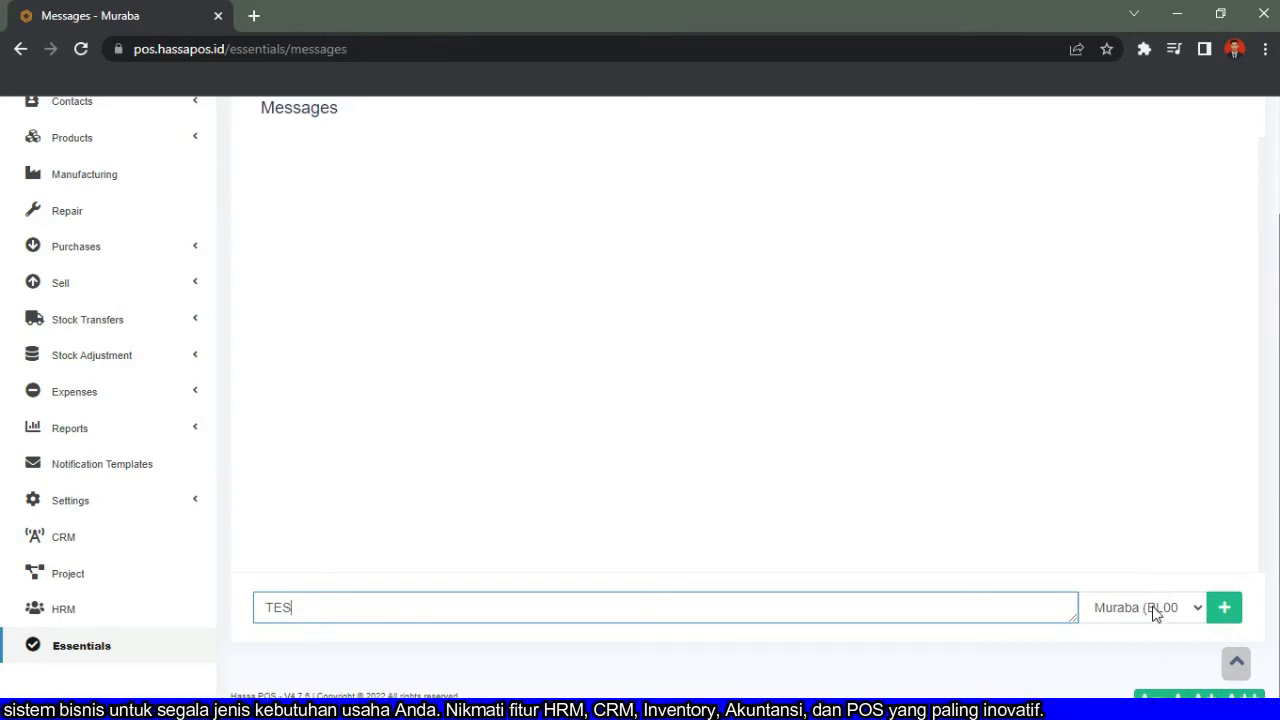
pyautogui.click(1223, 609)
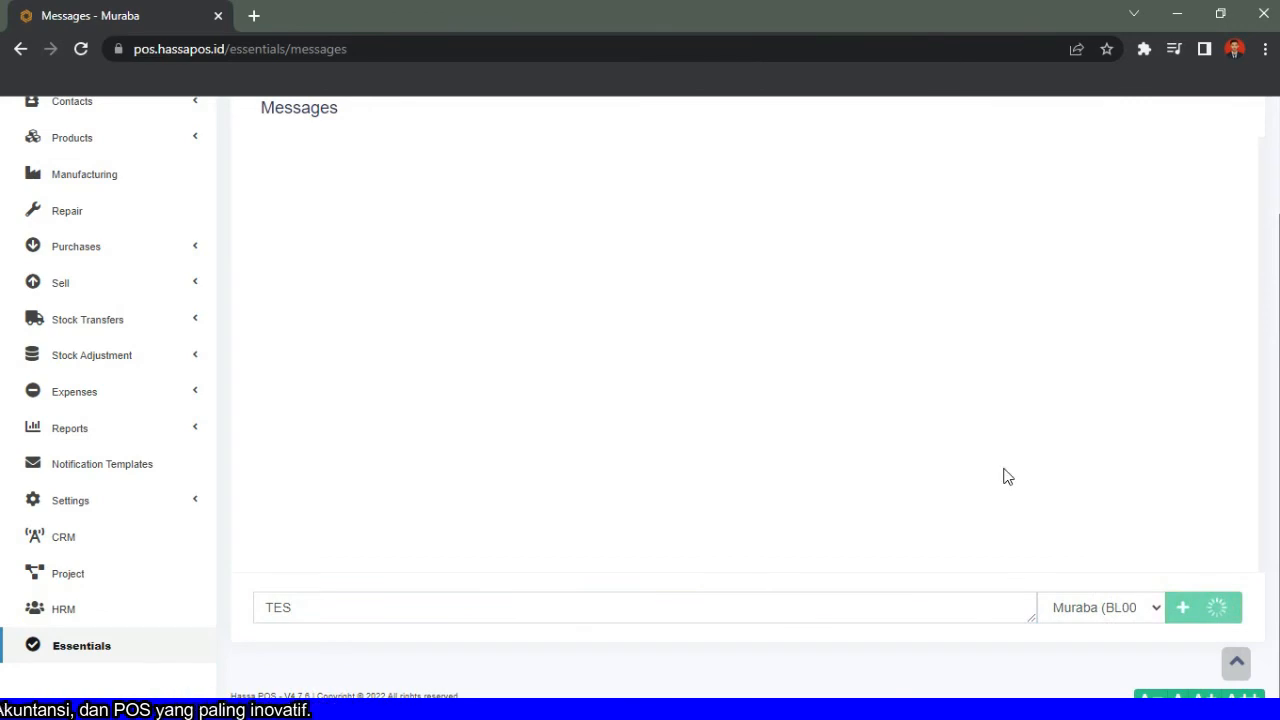
pyautogui.scroll(2, 620, 371)
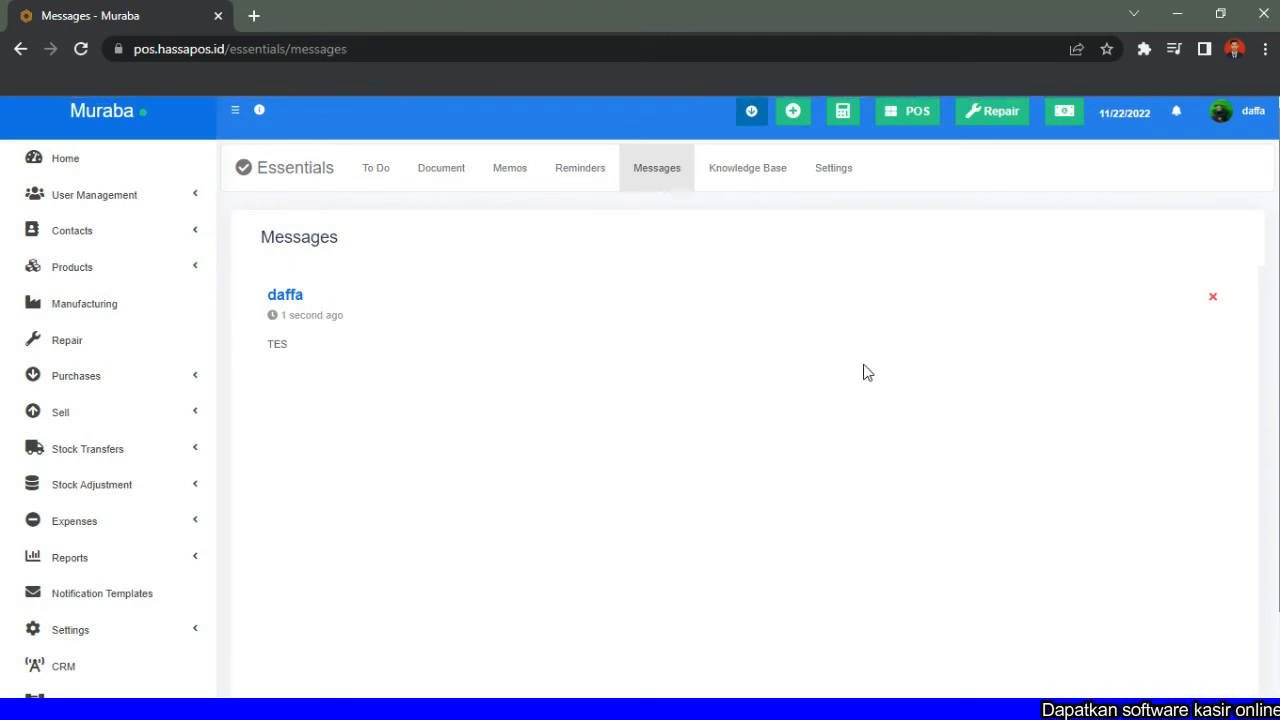
pyautogui.scroll(-1, 865, 370)
pyautogui.scroll(-1, 865, 372)
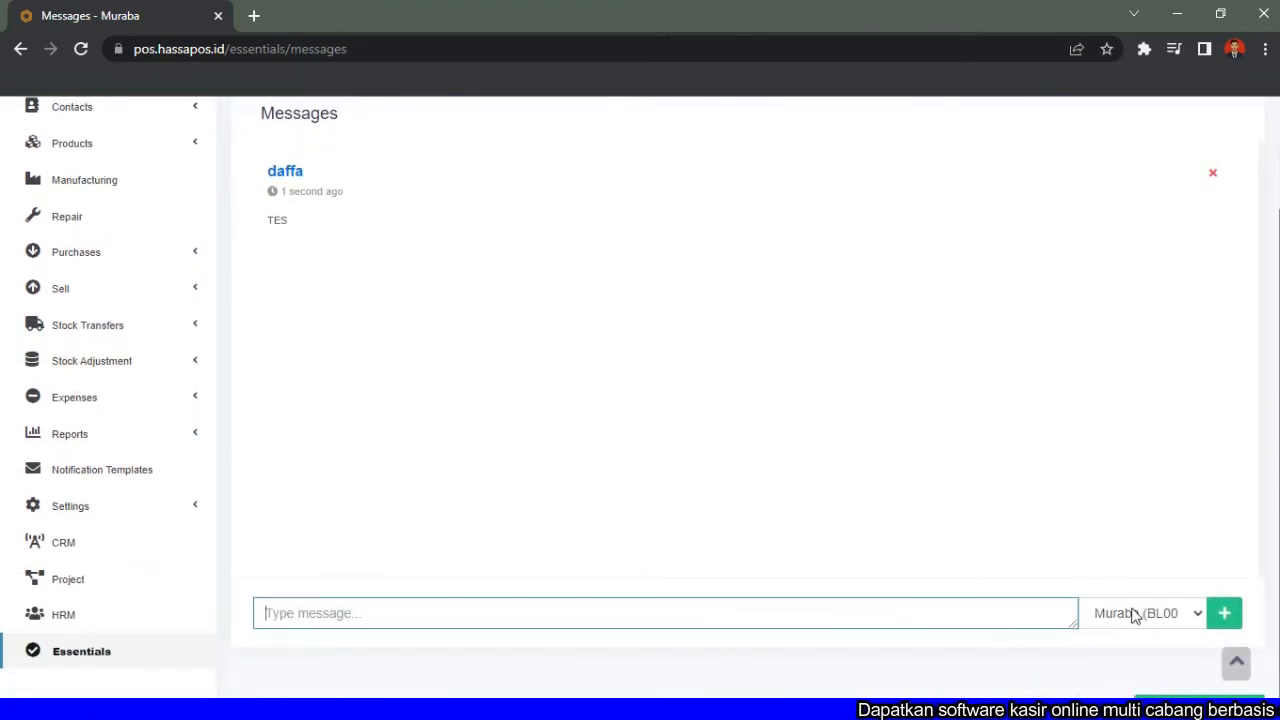
# Open the Essentials knowledge base and start adding a new entry.
pyautogui.scroll(2, 958, 476)
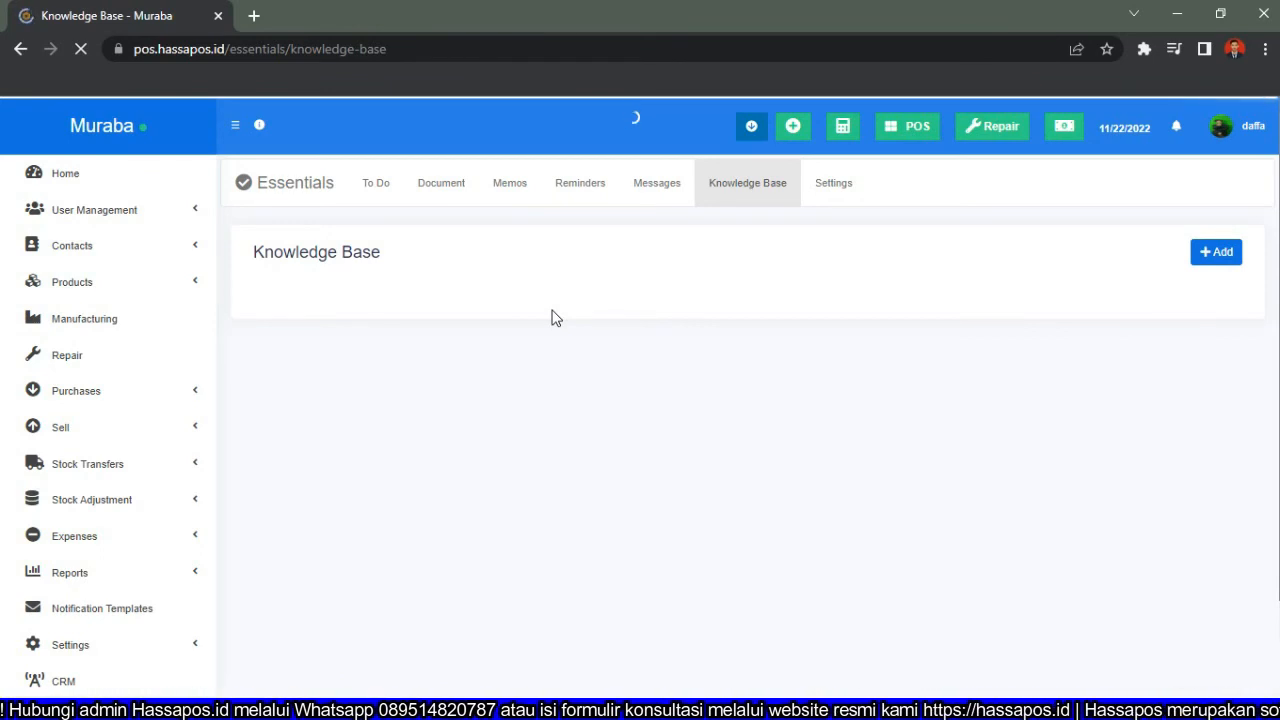
pyautogui.click(1217, 257)
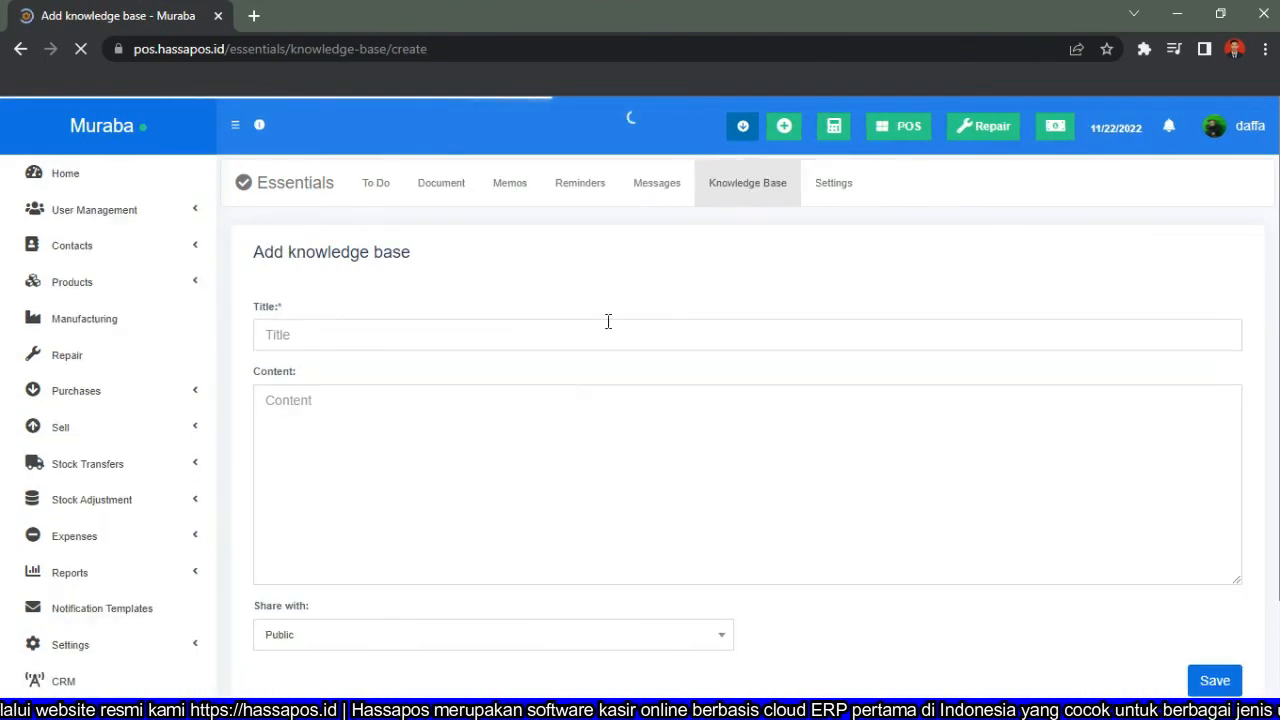
pyautogui.click(420, 334)
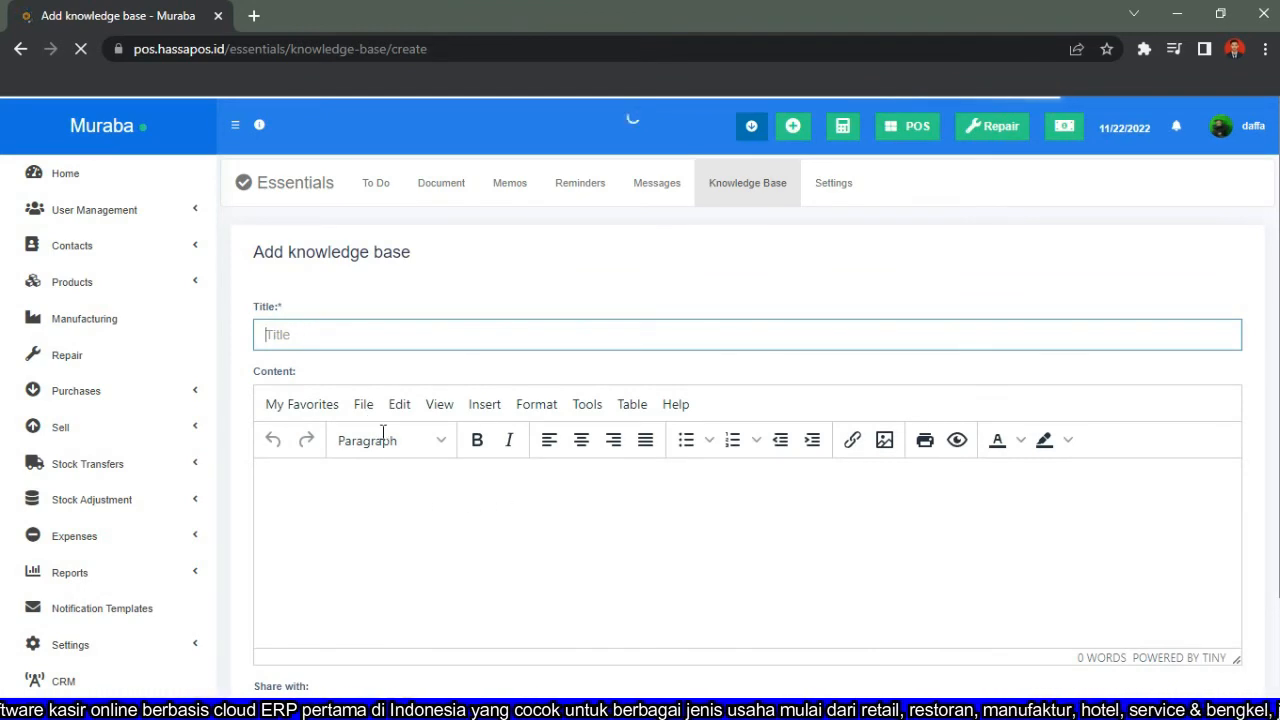
# Examine the General, Embed and Advanced options for inserting media into the entry's content, and close the dialog without inserting anything.
pyautogui.click(486, 406)
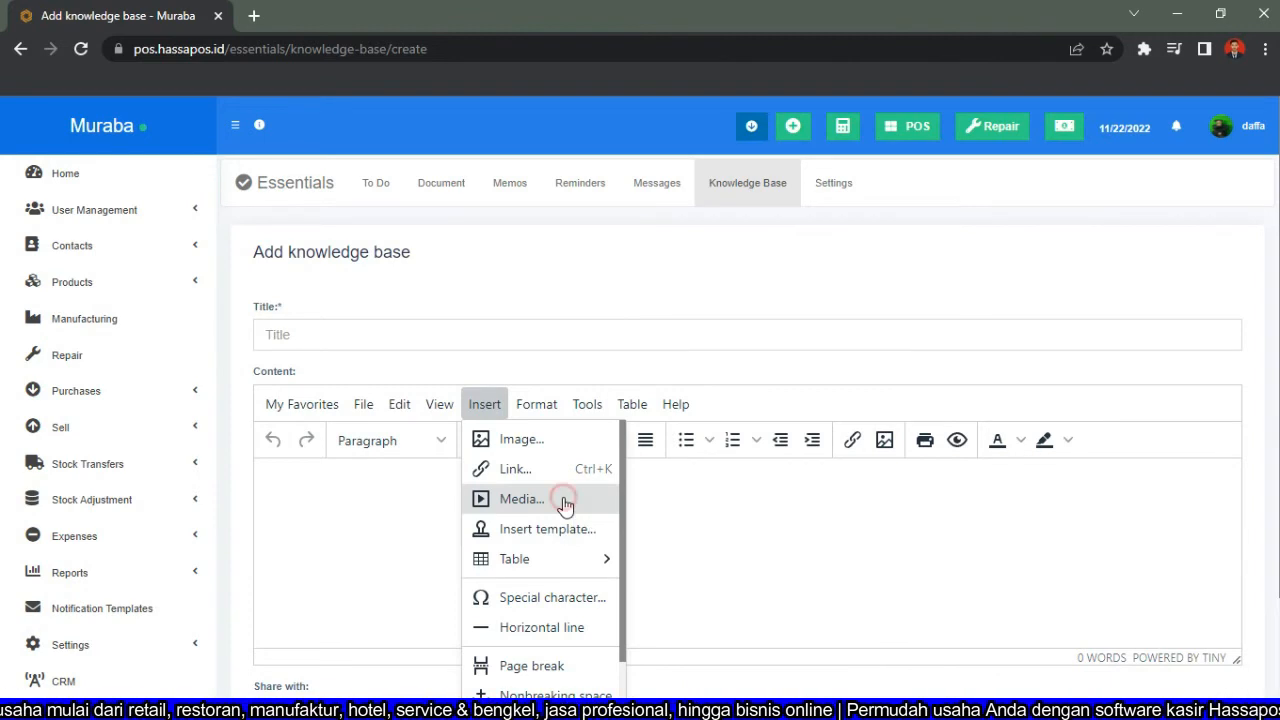
pyautogui.click(563, 500)
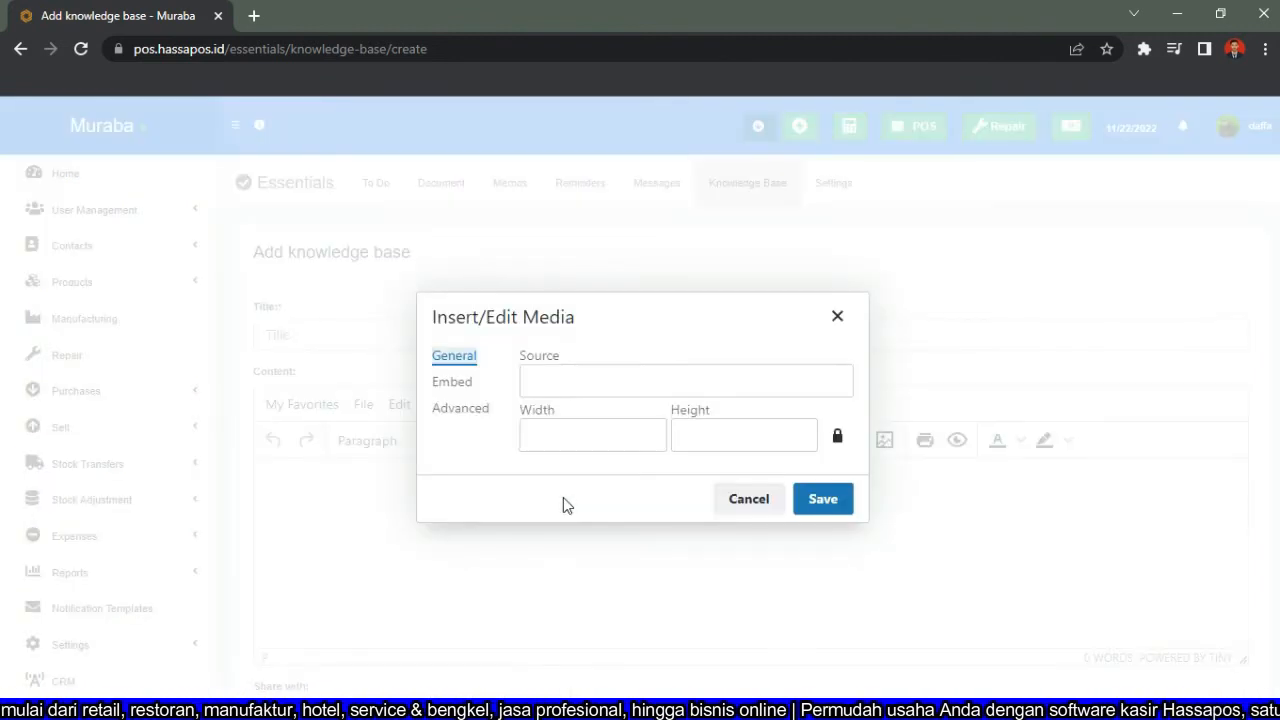
pyautogui.click(566, 382)
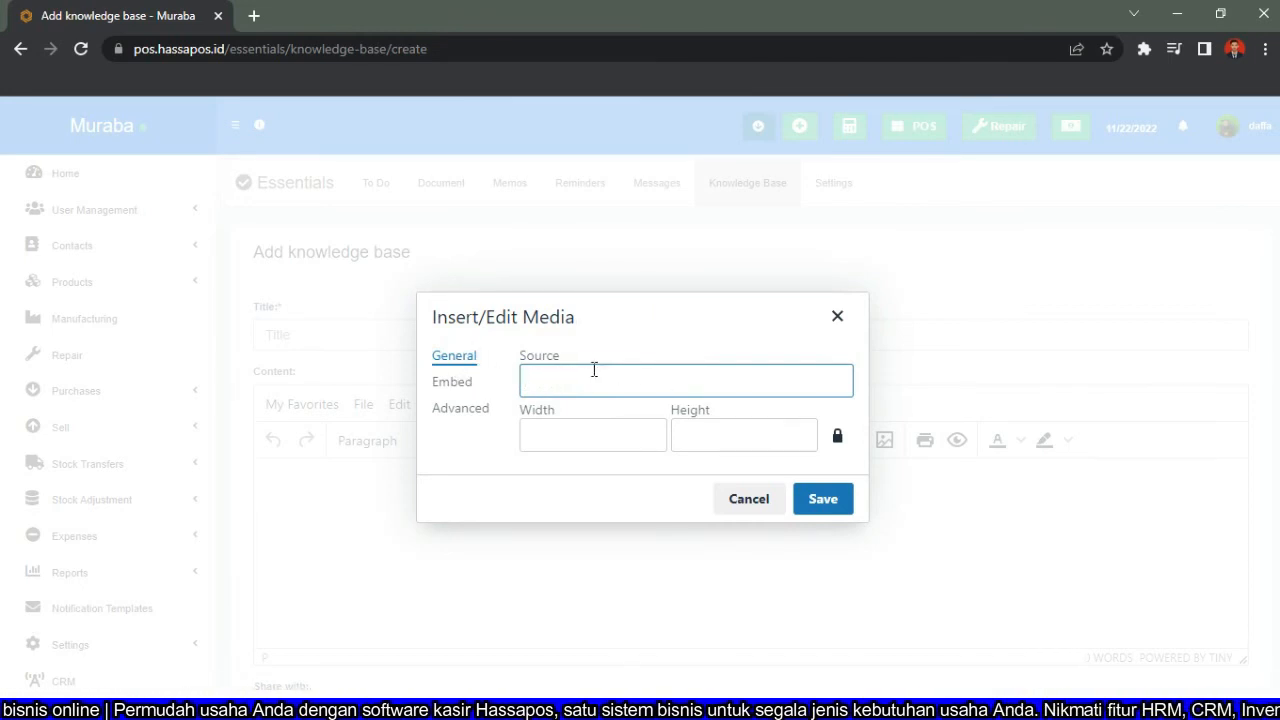
pyautogui.click(456, 384)
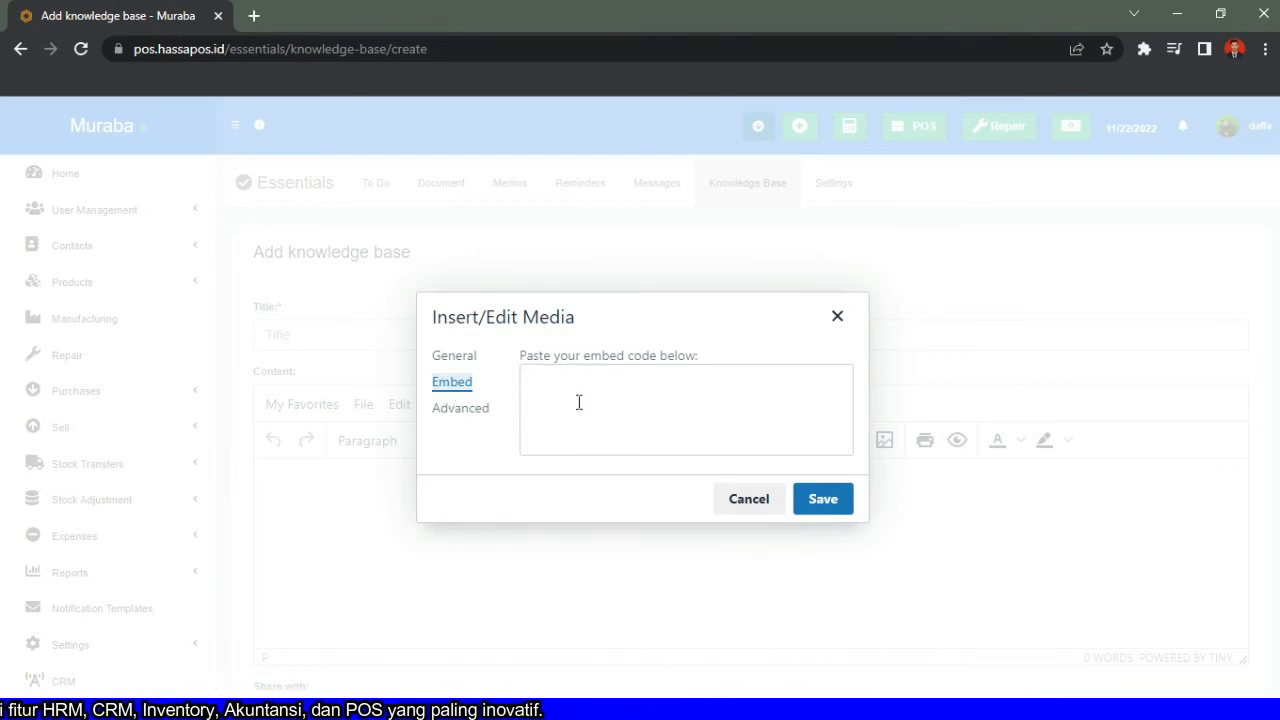
pyautogui.click(461, 410)
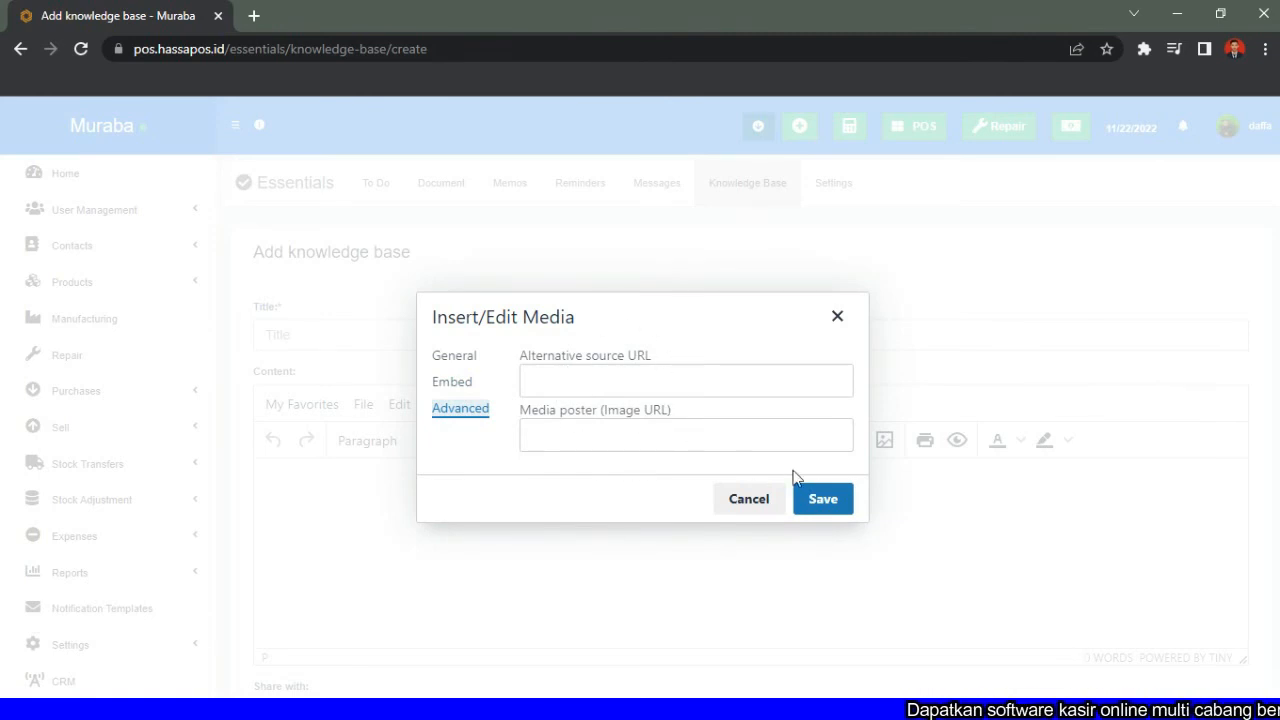
pyautogui.click(838, 318)
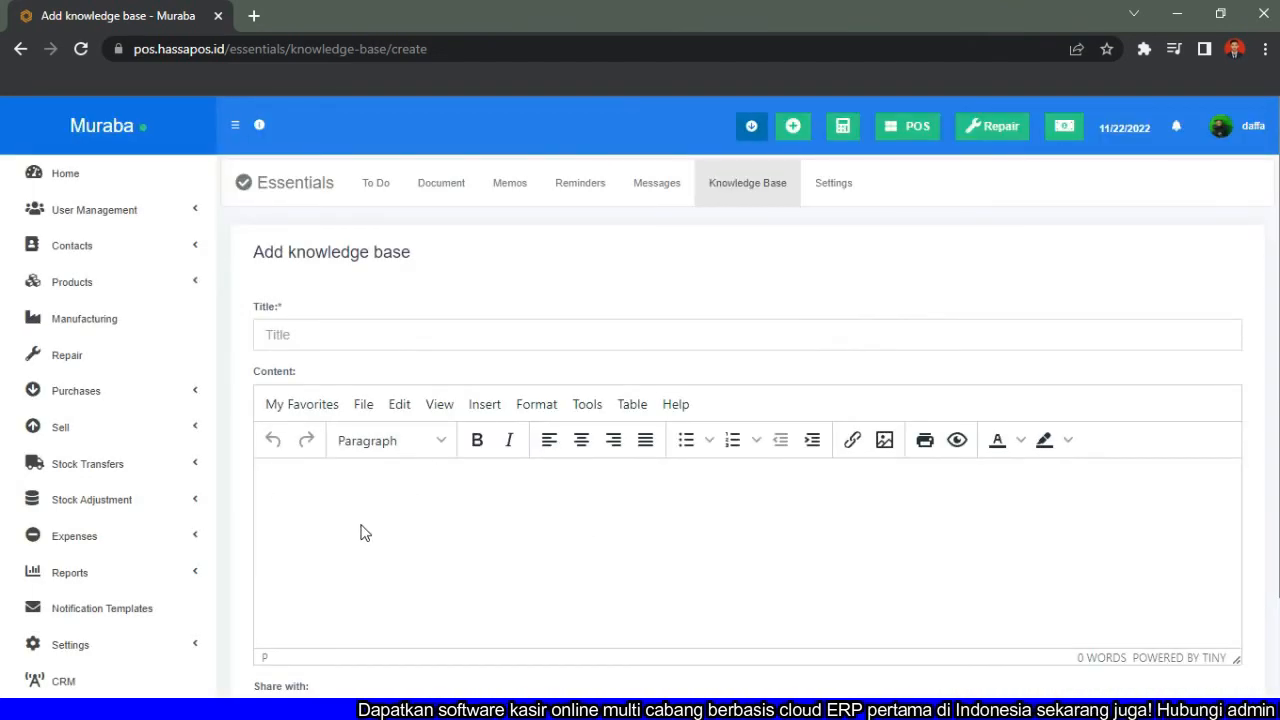
# Switch the knowledge base entry's sharing to Only with and examine the users it can be shared with.
pyautogui.scroll(-2, 424, 546)
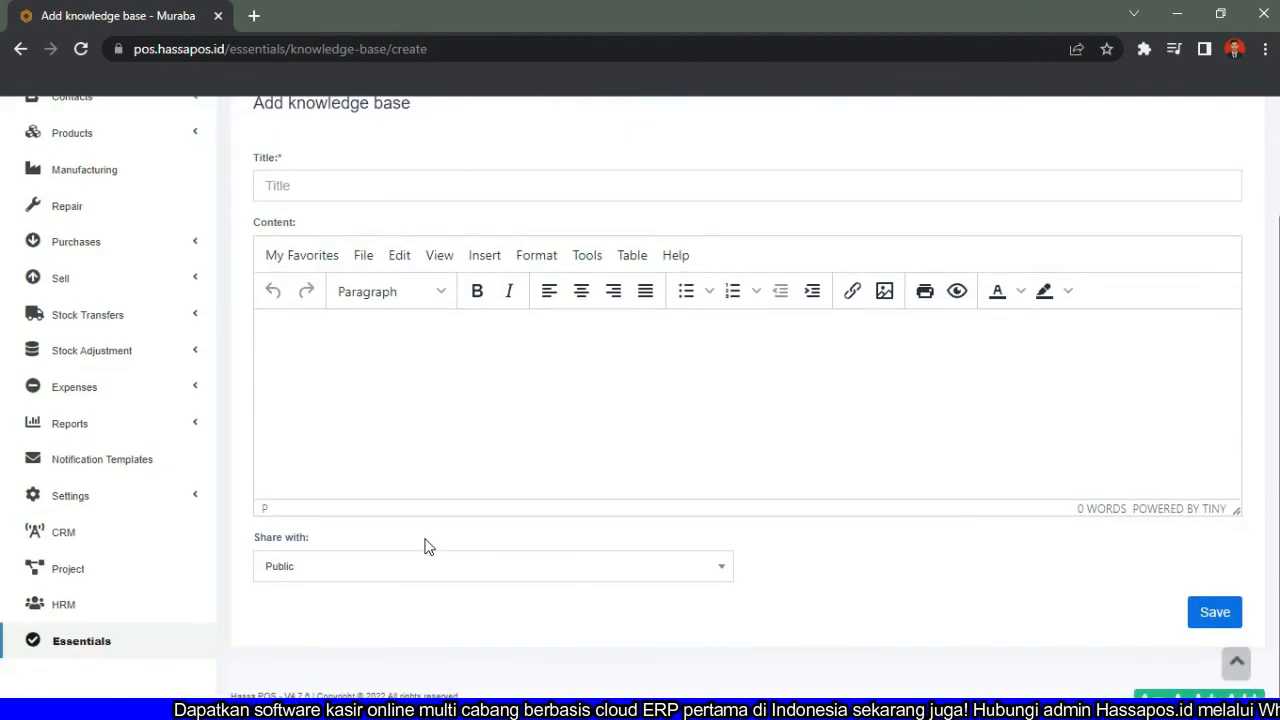
pyautogui.click(721, 572)
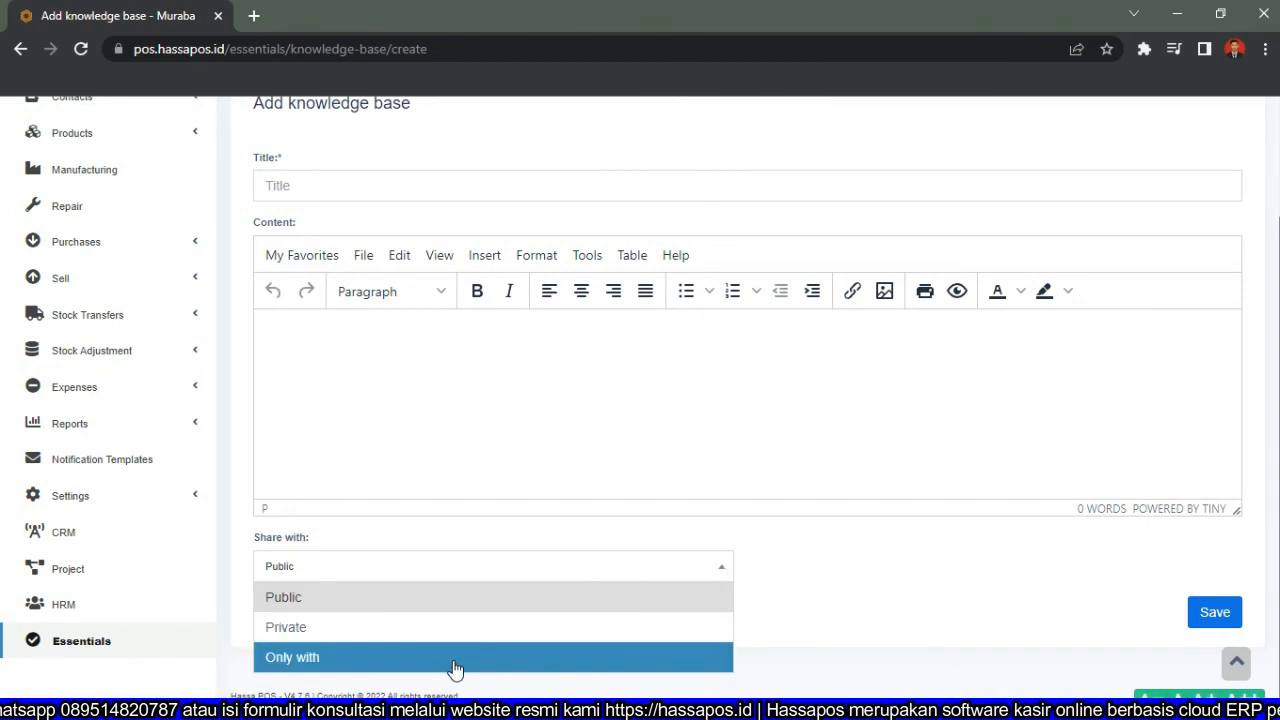
pyautogui.click(455, 668)
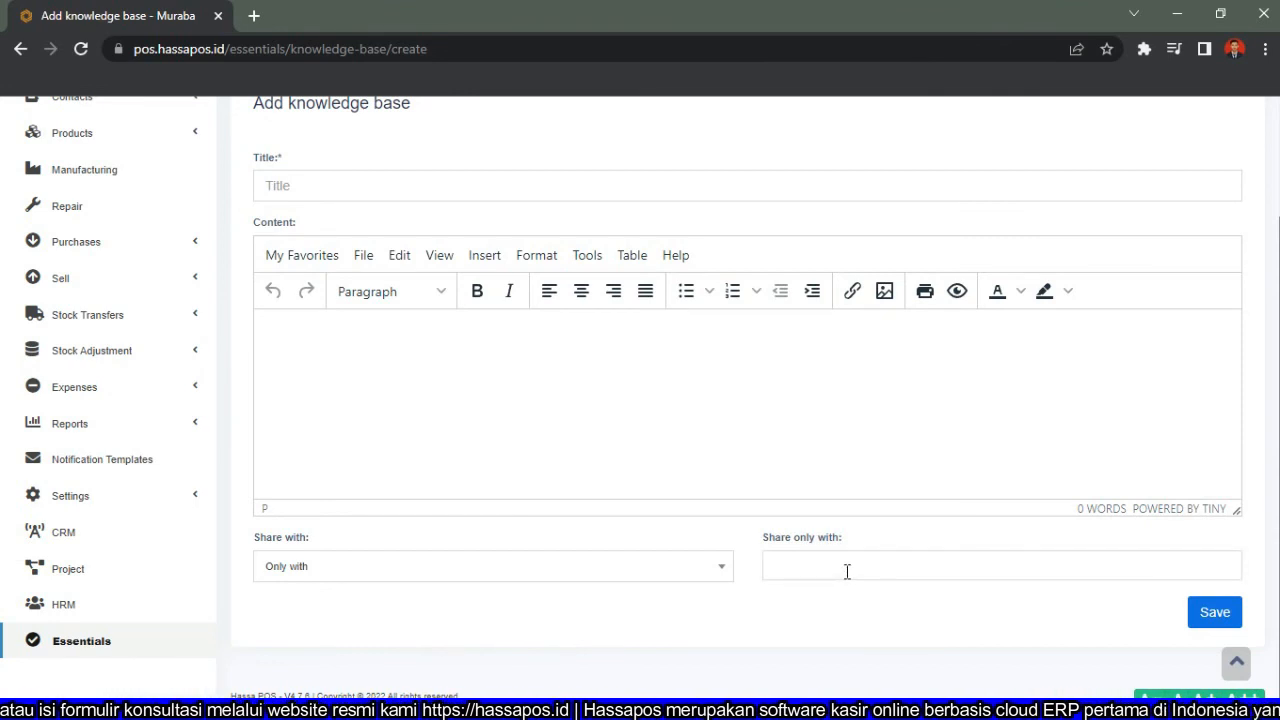
pyautogui.click(846, 571)
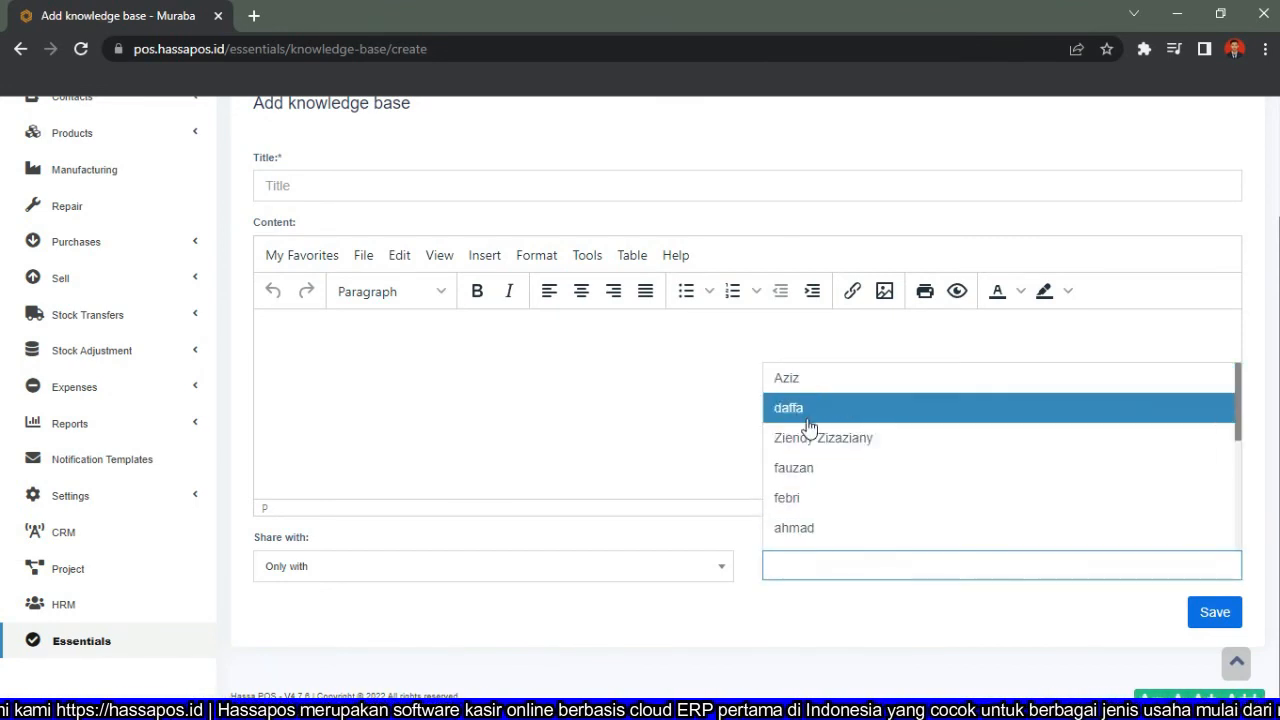
pyautogui.click(846, 638)
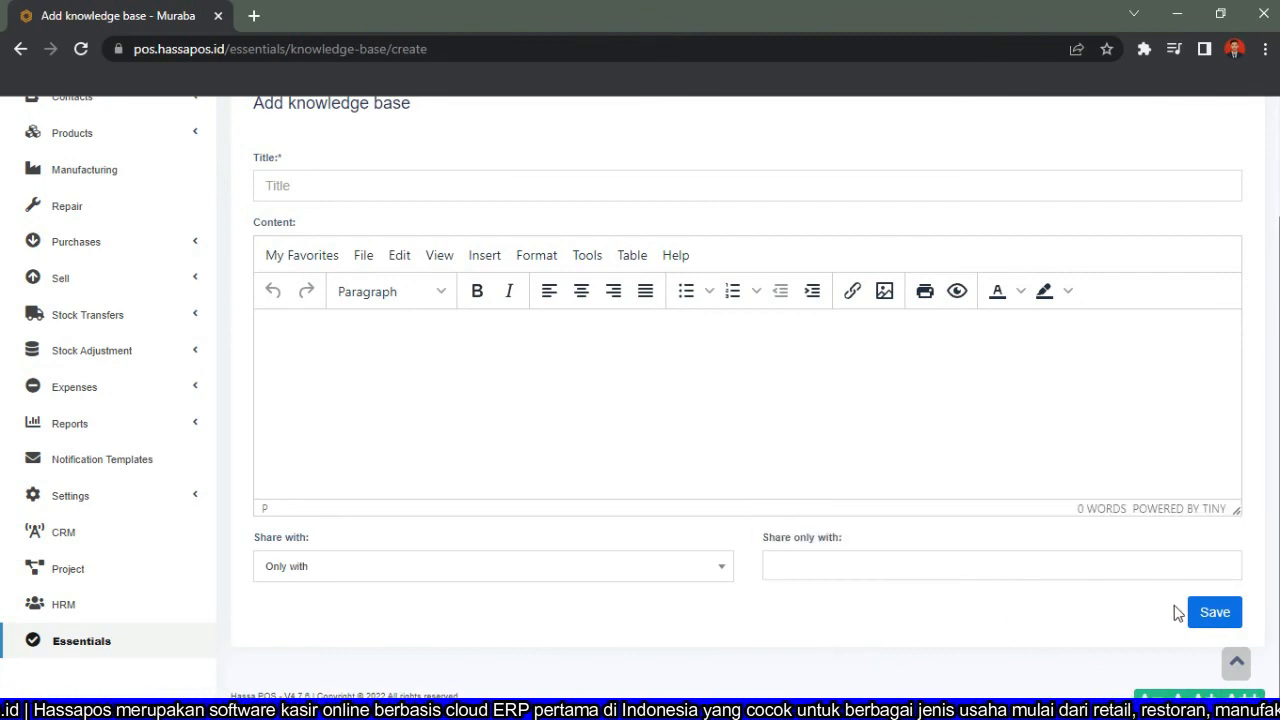
pyautogui.scroll(2, 1013, 574)
pyautogui.scroll(-2, 1013, 574)
pyautogui.scroll(2, 1013, 574)
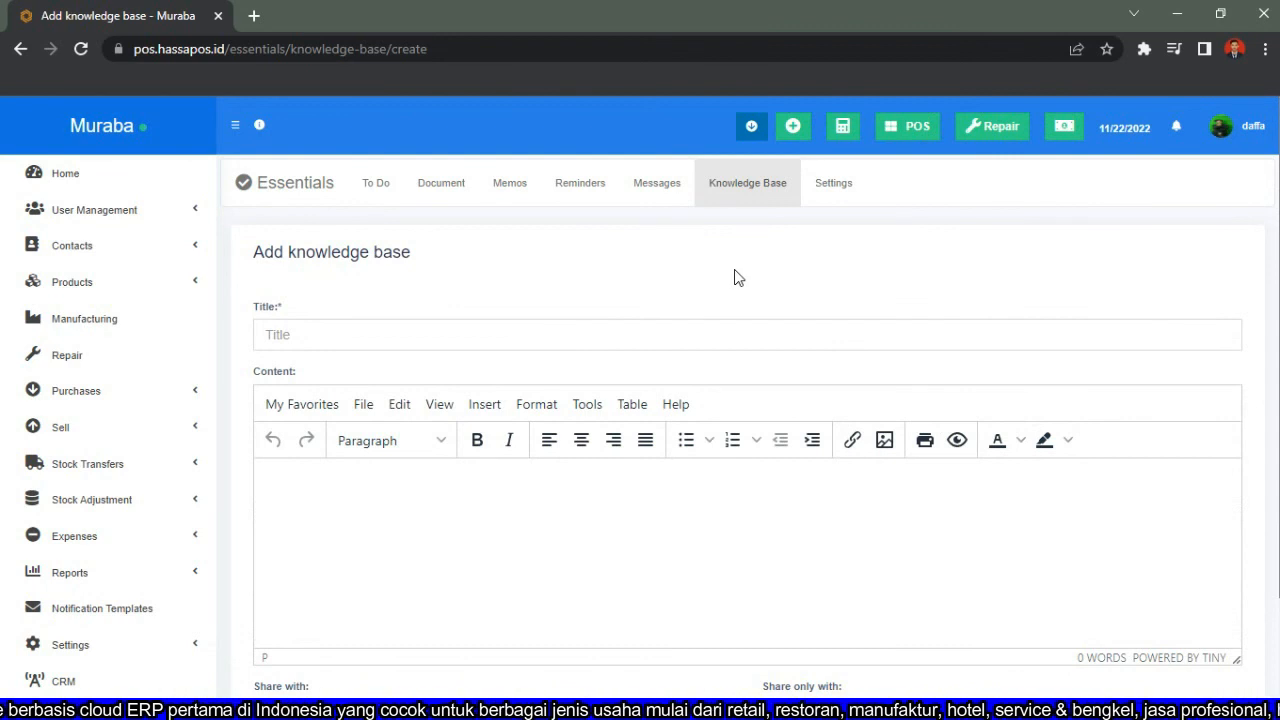
pyautogui.scroll(-2, 845, 477)
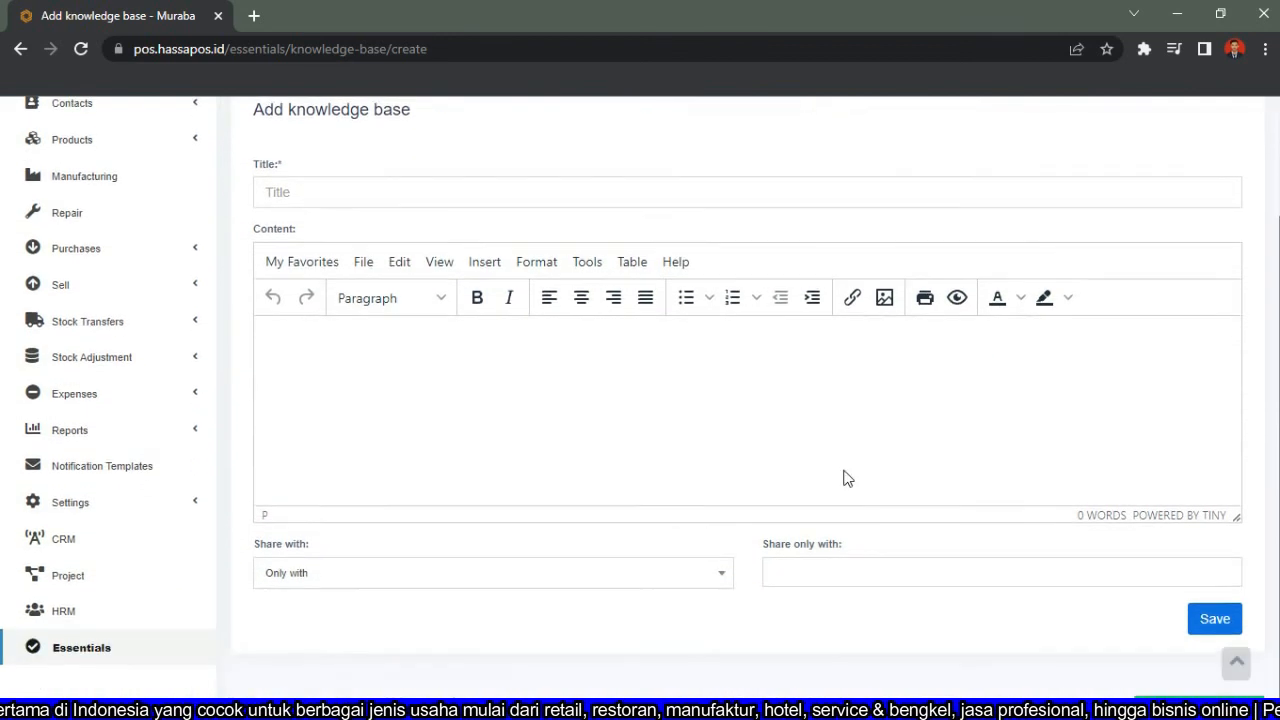
pyautogui.click(843, 587)
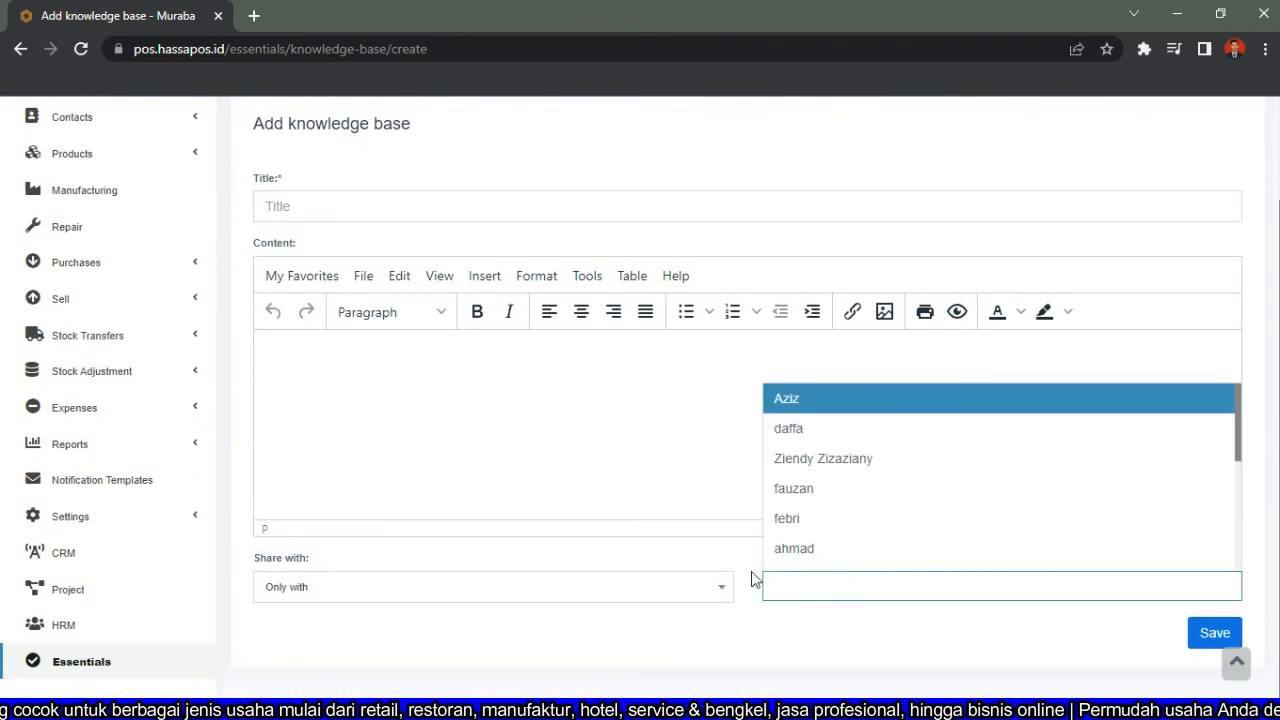
pyautogui.click(731, 652)
pyautogui.scroll(2, 745, 499)
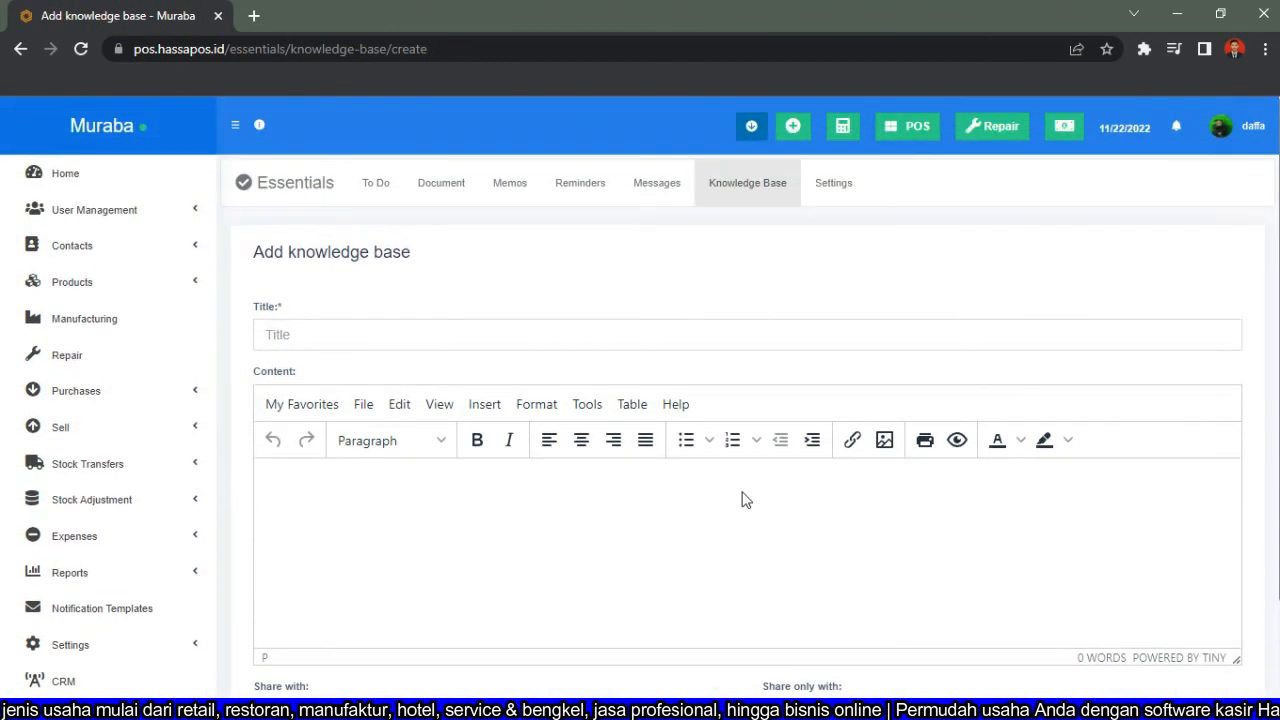
# Open the Essentials and HRM settings and look over the Leave section.
pyautogui.click(846, 195)
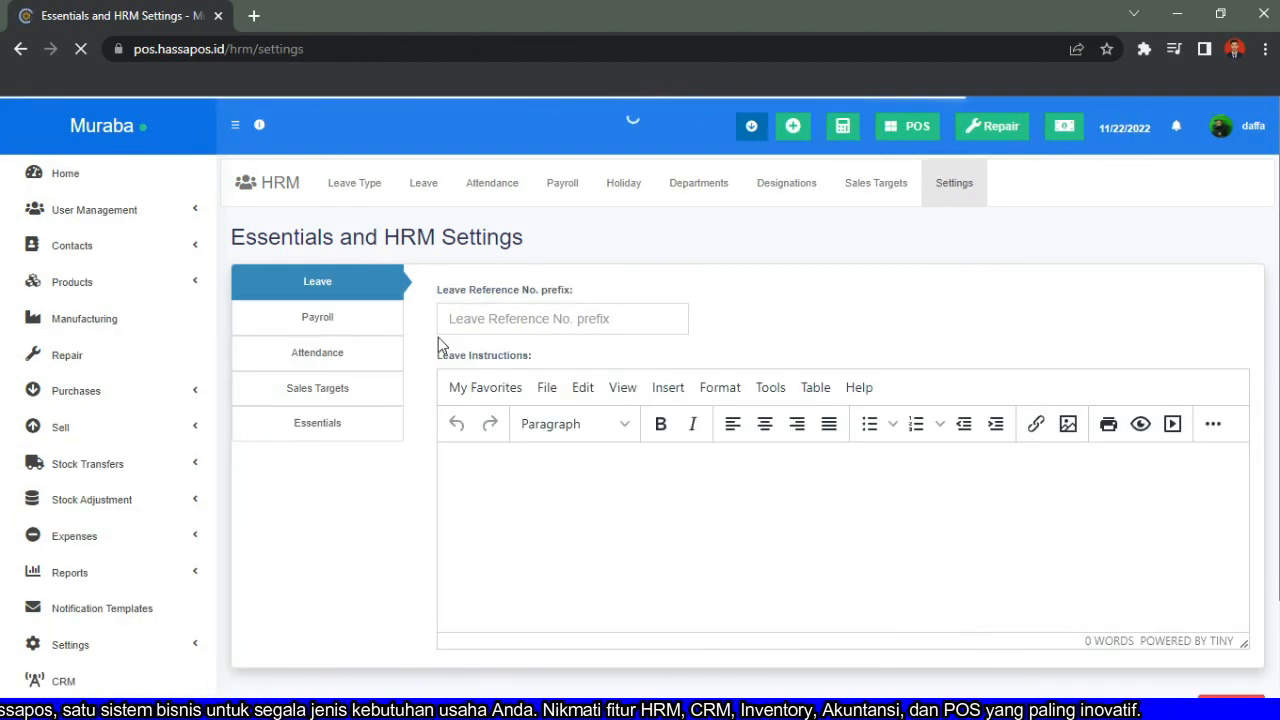
pyautogui.scroll(-2, 118, 584)
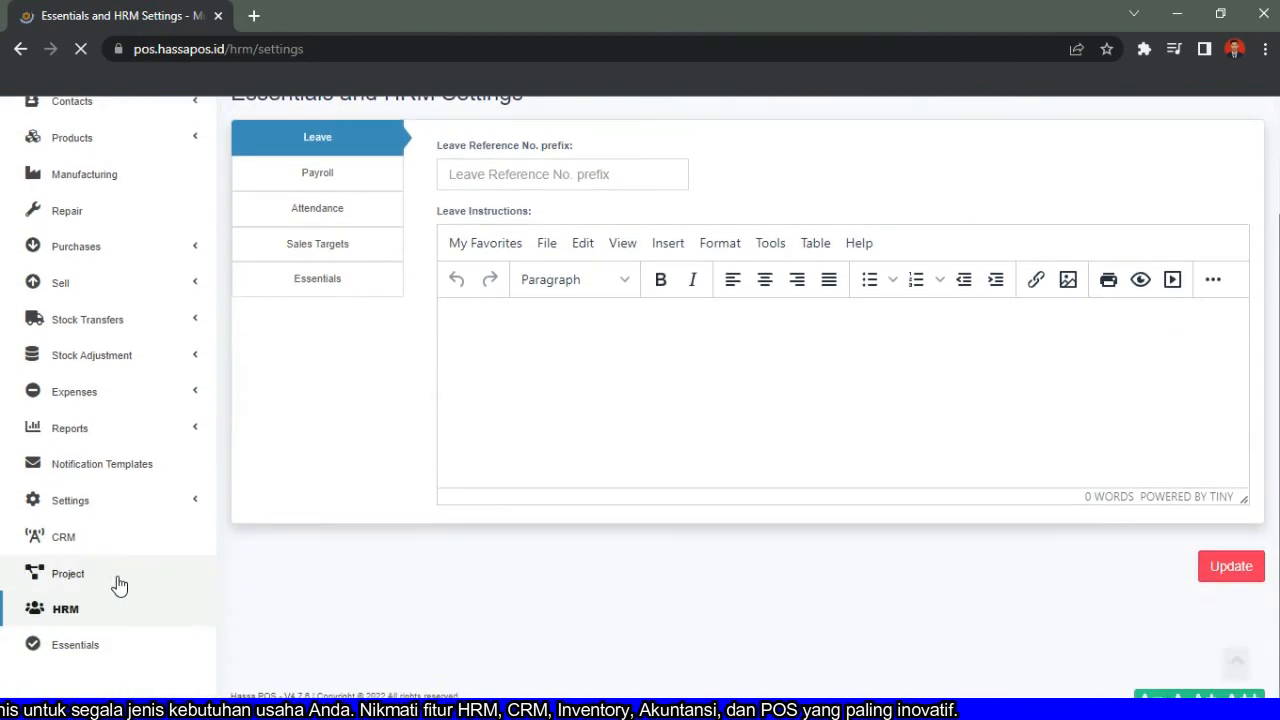